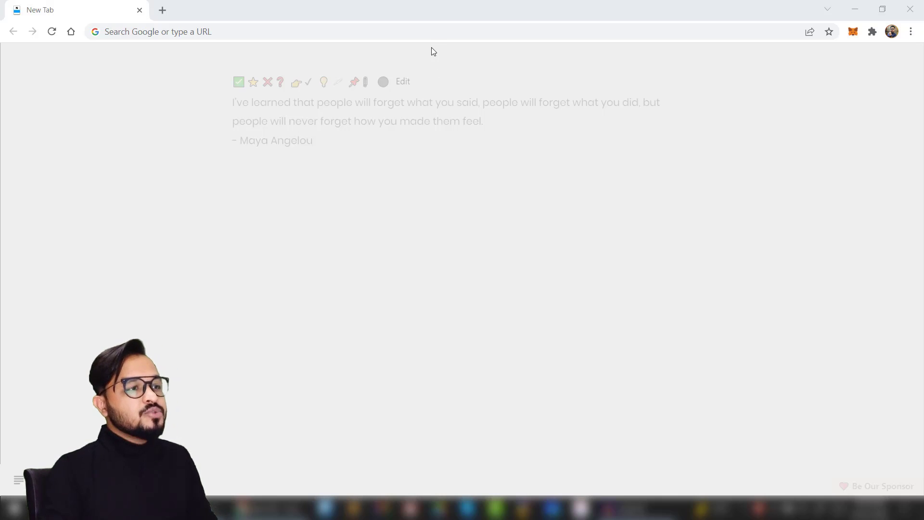
# Step: Load unstoppabledomains.com in the new Chrome tab, correcting the mistyped address
pyautogui.click(427, 32)
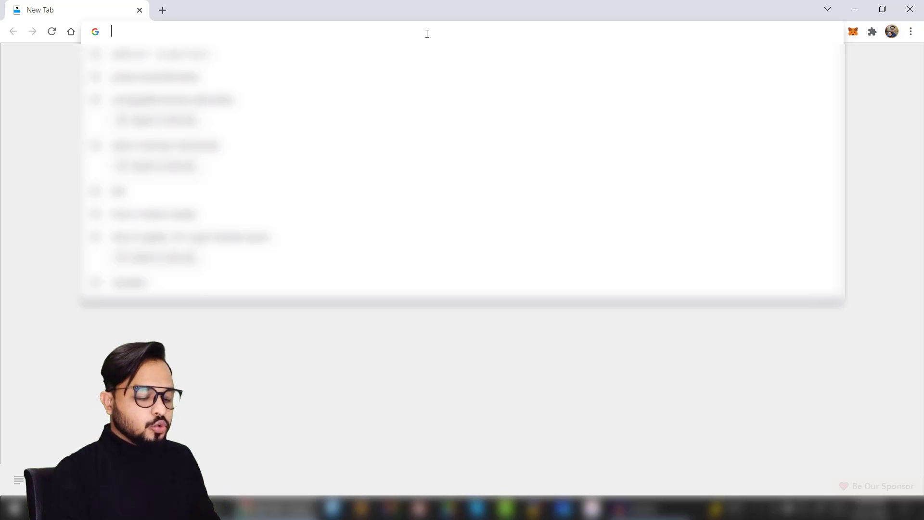
pyautogui.write('un')
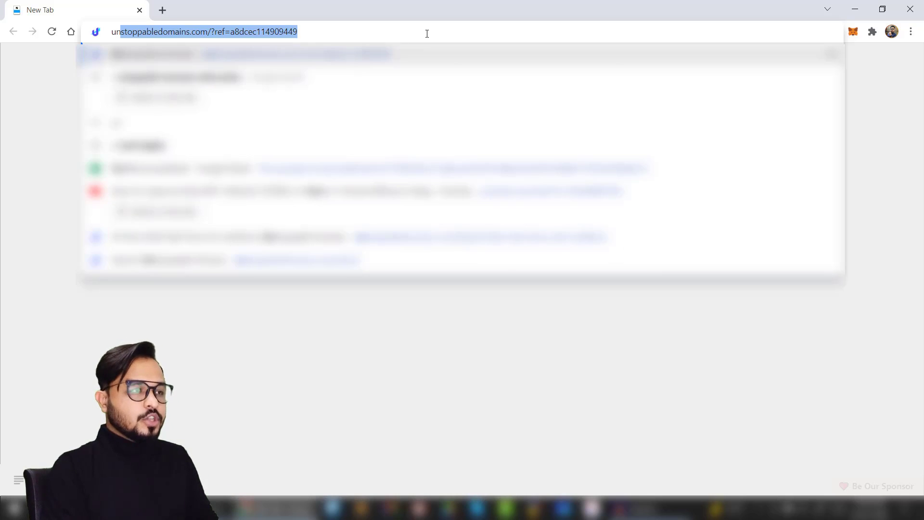
pyautogui.write('stod')
pyautogui.press('BackSpace')
pyautogui.press('BackSpace')
pyautogui.press('BackSpace')
pyautogui.press('BackSpace')
pyautogui.press('BackSpace')
pyautogui.press('BackSpace')
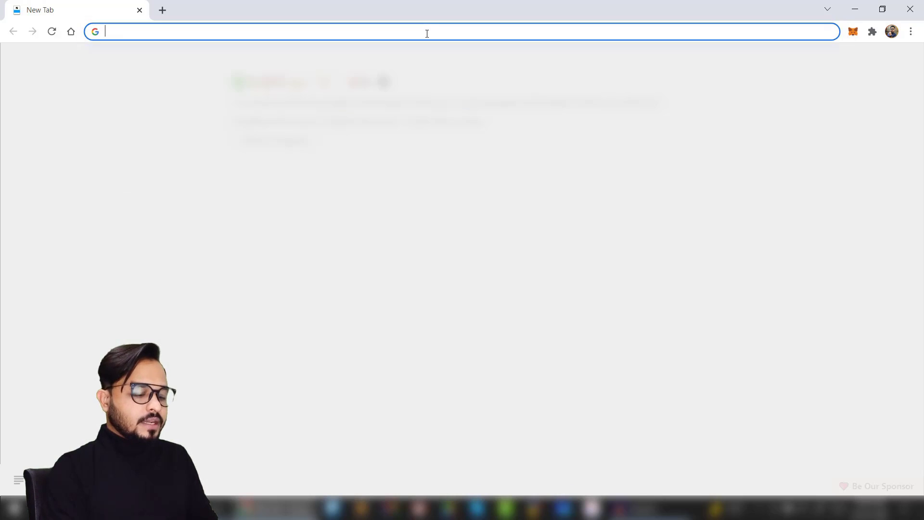
pyautogui.write('unsto')
pyautogui.press('BackSpace')
pyautogui.press('BackSpace')
pyautogui.write('p')
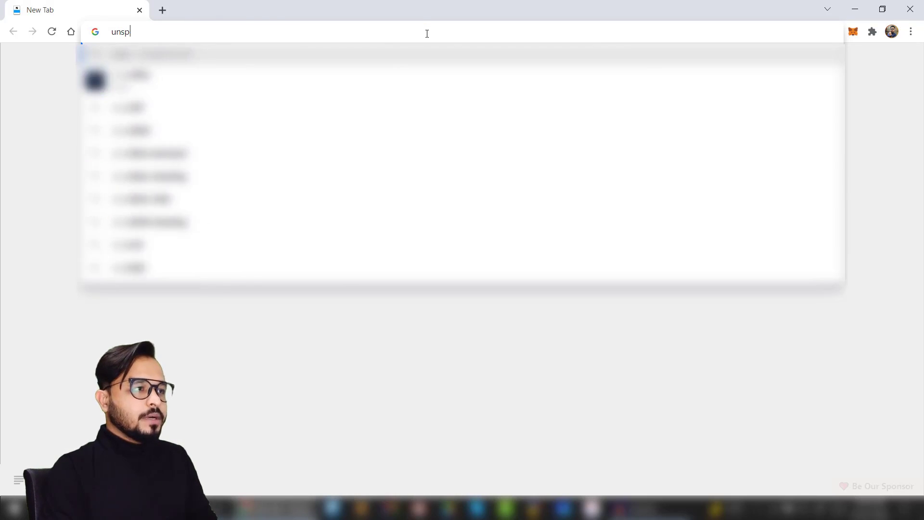
pyautogui.write('otabledo')
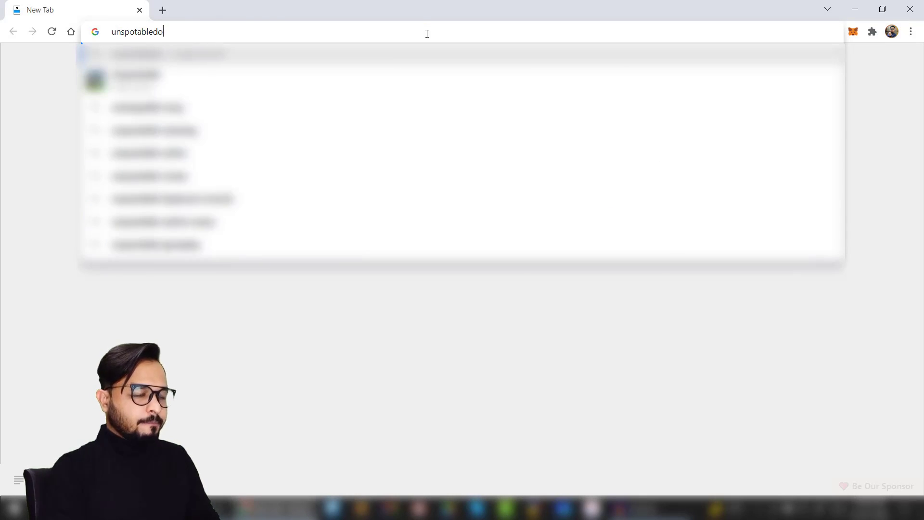
pyautogui.write('mains')
pyautogui.hotkey('ctrl', 'a')
pyautogui.write('unstopp')
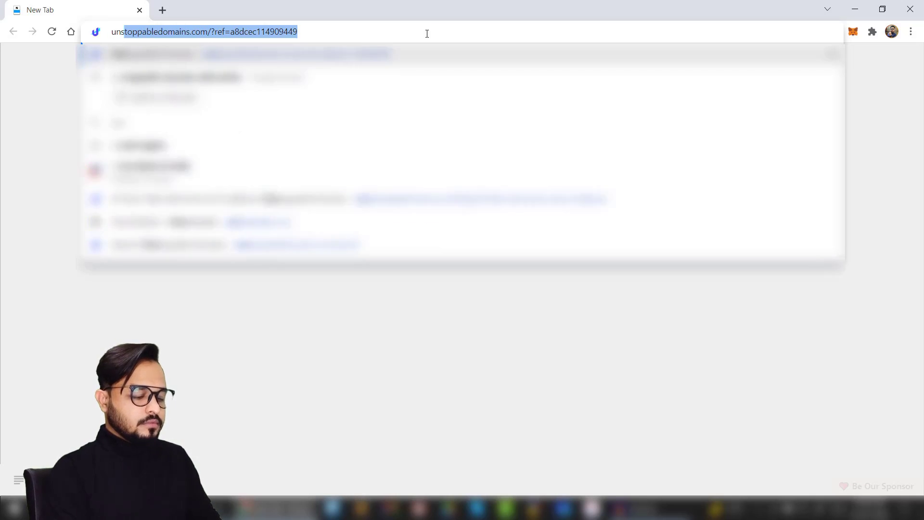
pyautogui.press('Return')
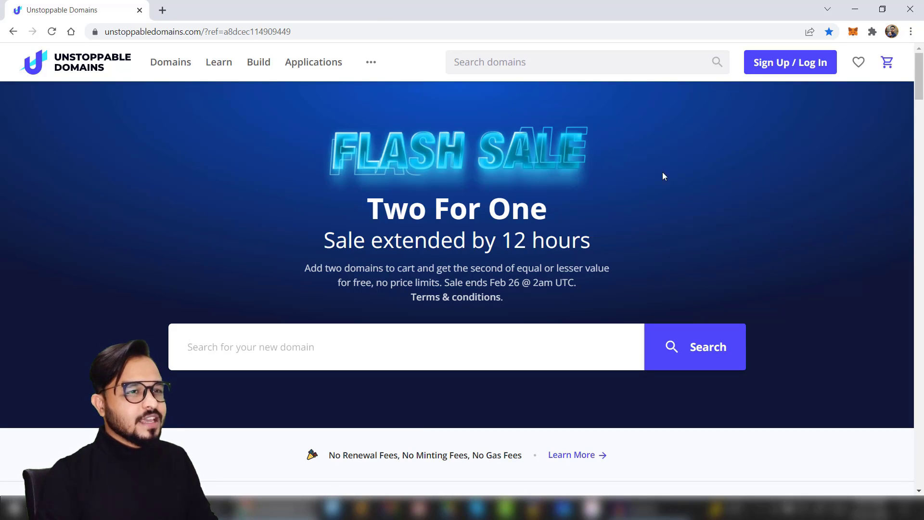
# Step: Search the domain box for the chosen personal name to list available endings and prices
pyautogui.scroll(-1, 626, 202)
pyautogui.scroll(1, 337, 241)
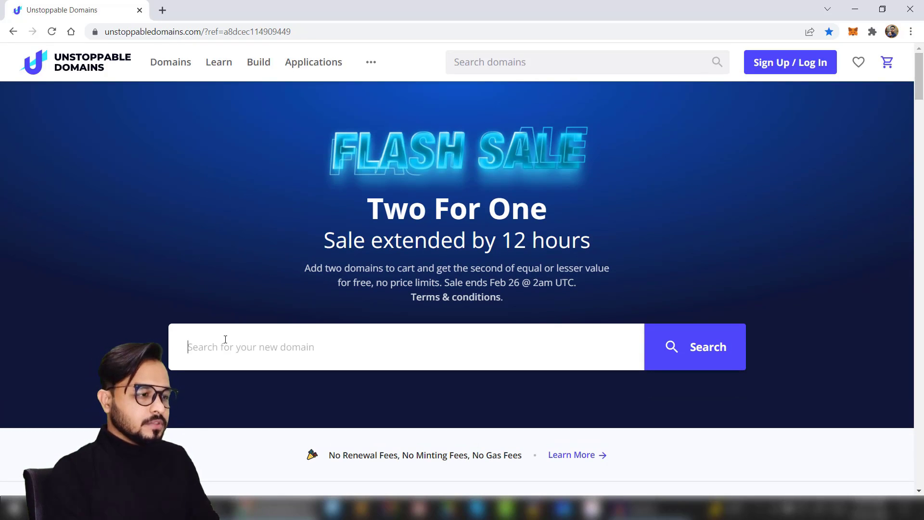
pyautogui.click(225, 339)
pyautogui.write('yagneshkakl')
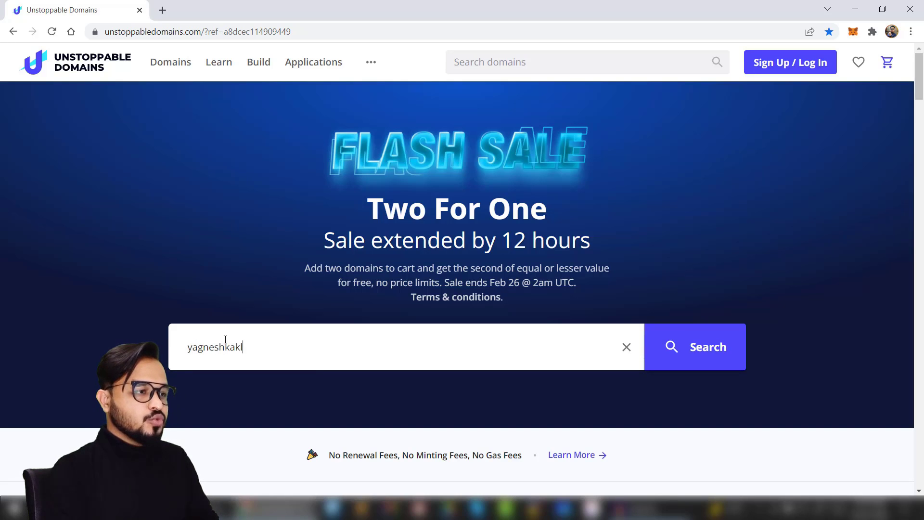
pyautogui.write('otar')
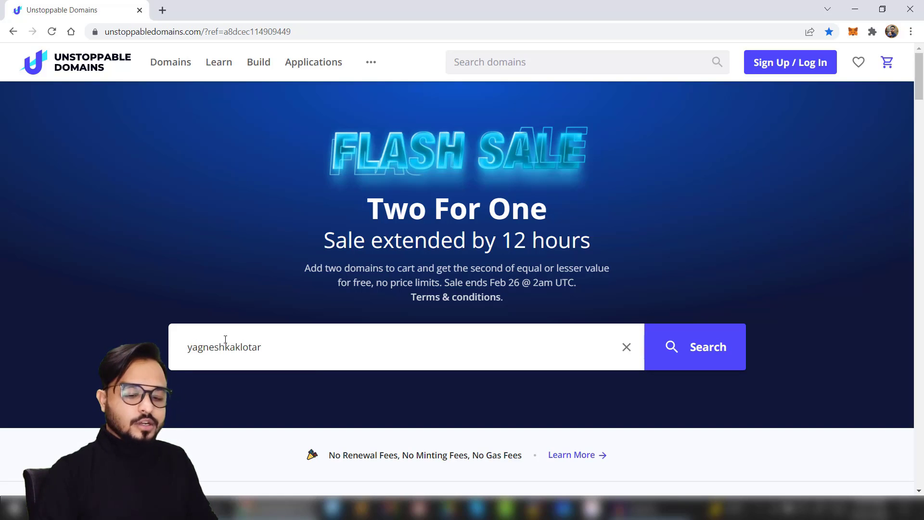
pyautogui.press('Return')
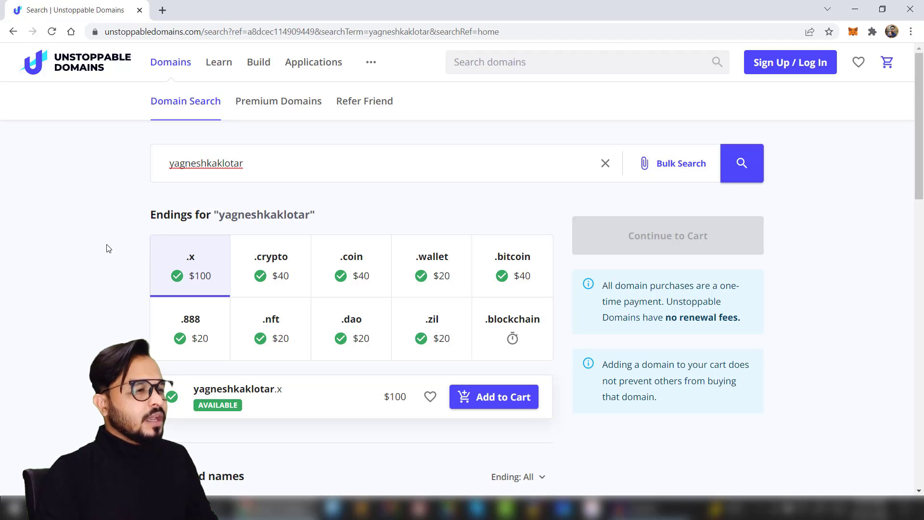
# Step: Add the name's .nft and .dao domains to the cart and open the cart showing $20.00 due
pyautogui.click(264, 326)
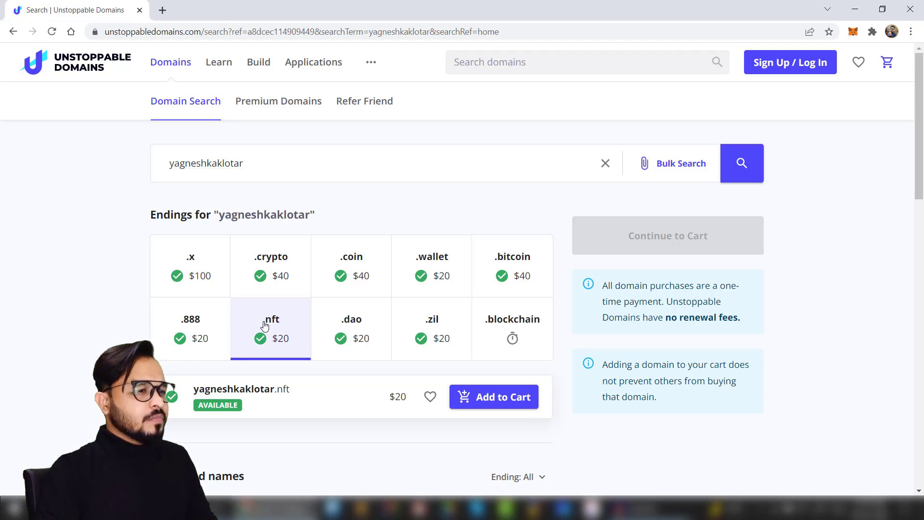
pyautogui.click(492, 400)
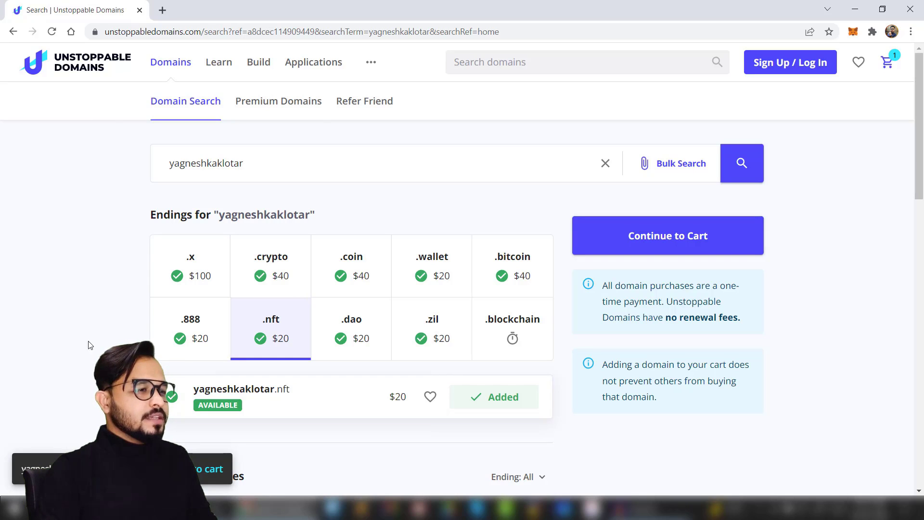
pyautogui.click(352, 336)
pyautogui.click(497, 398)
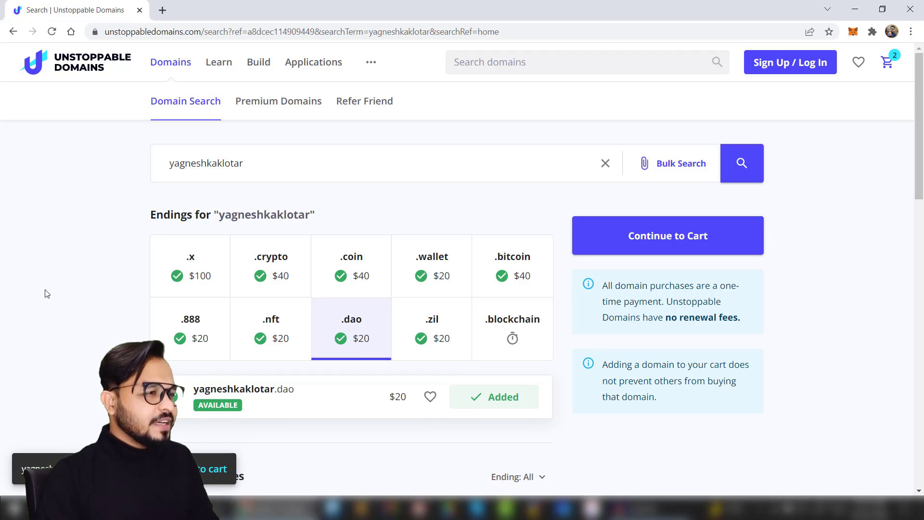
pyautogui.click(668, 235)
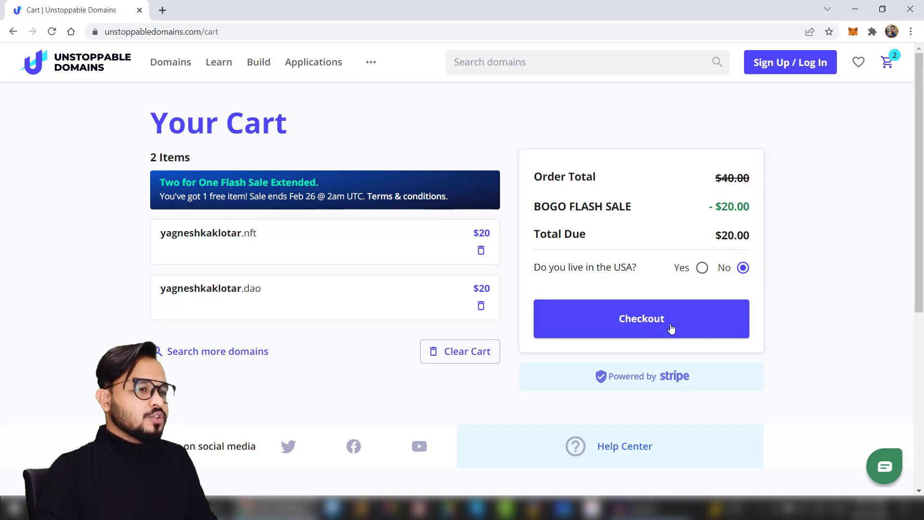
# Step: Check out by signing up with an email address and a new account password
pyautogui.click(634, 320)
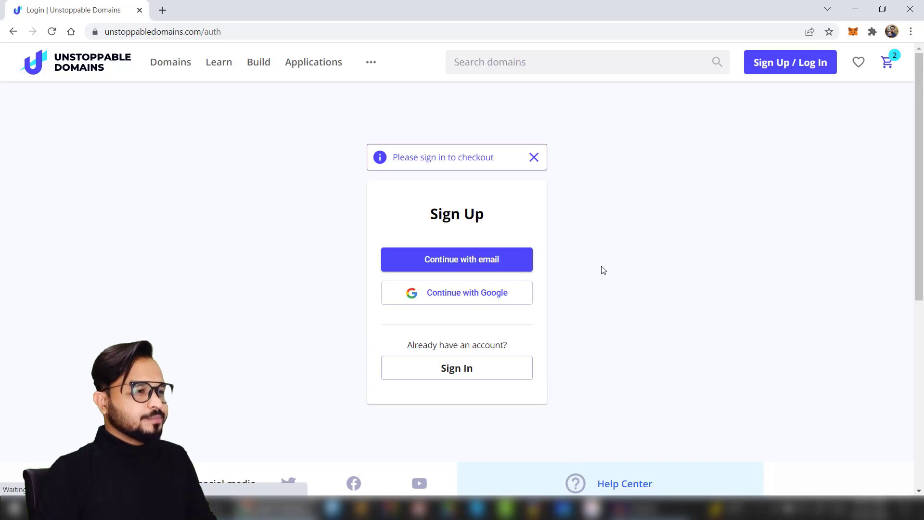
pyautogui.click(467, 266)
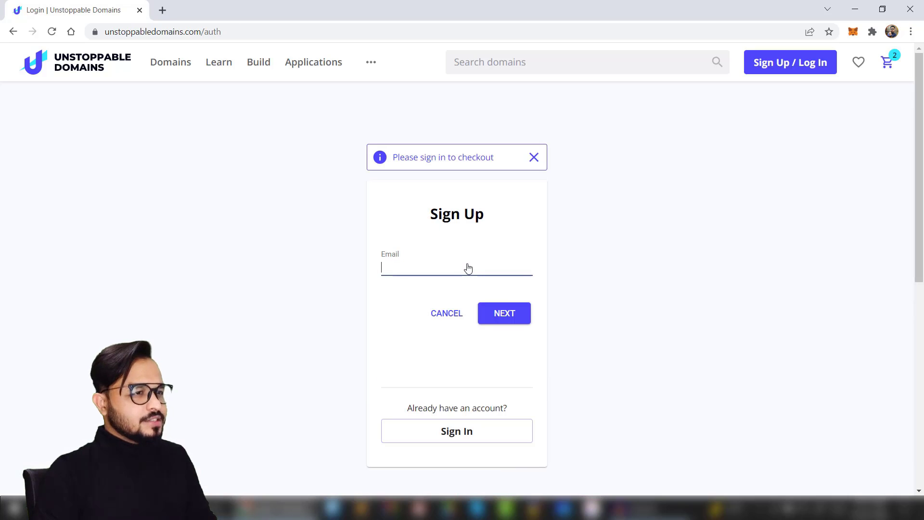
pyautogui.write('y')
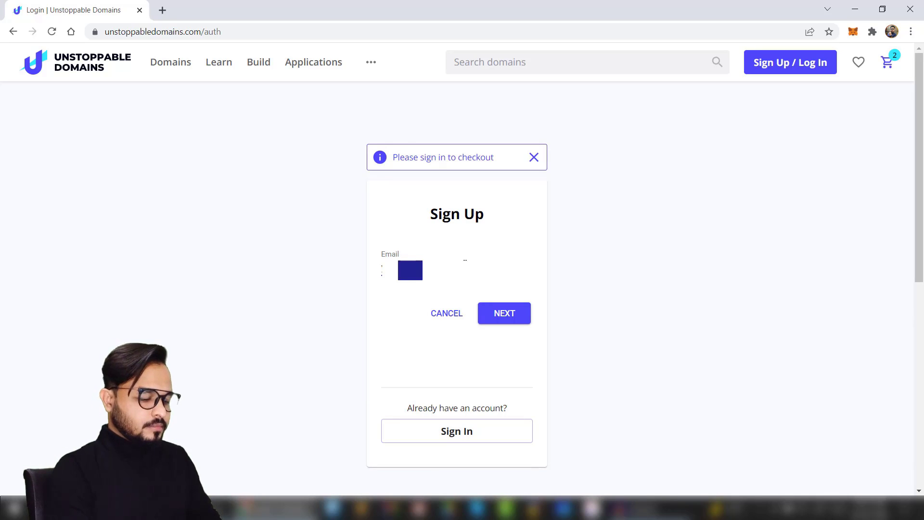
pyautogui.press('Return')
pyautogui.write('••••••••••••')
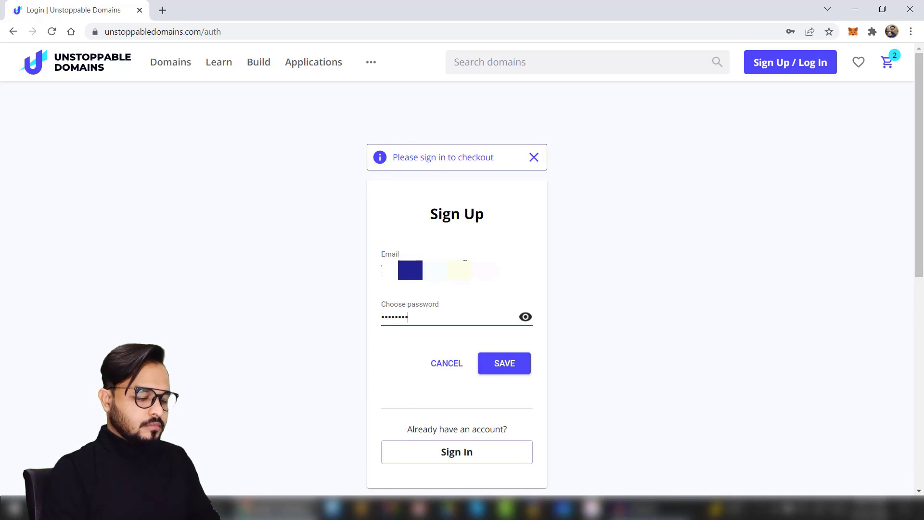
pyautogui.press('Return')
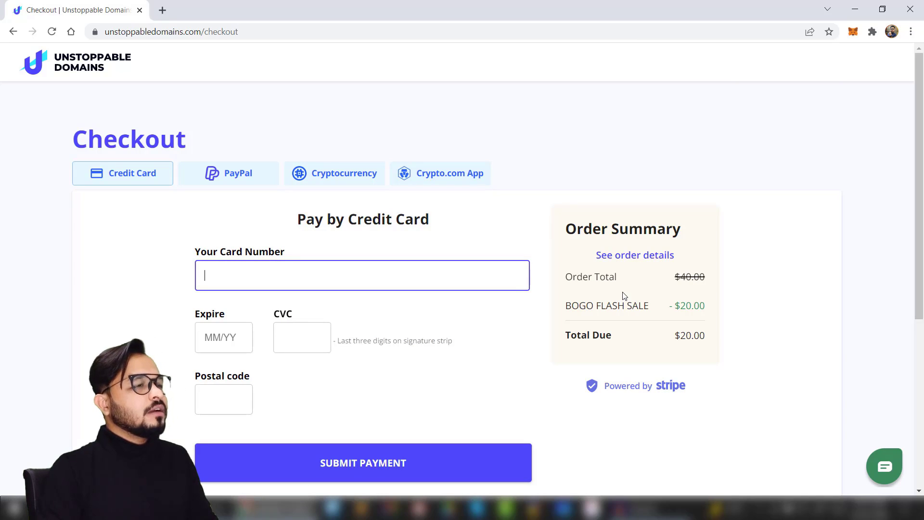
# Step: Choose PayPal as the payment method and confirm the $20 payment in the PayPal popup
pyautogui.click(140, 223)
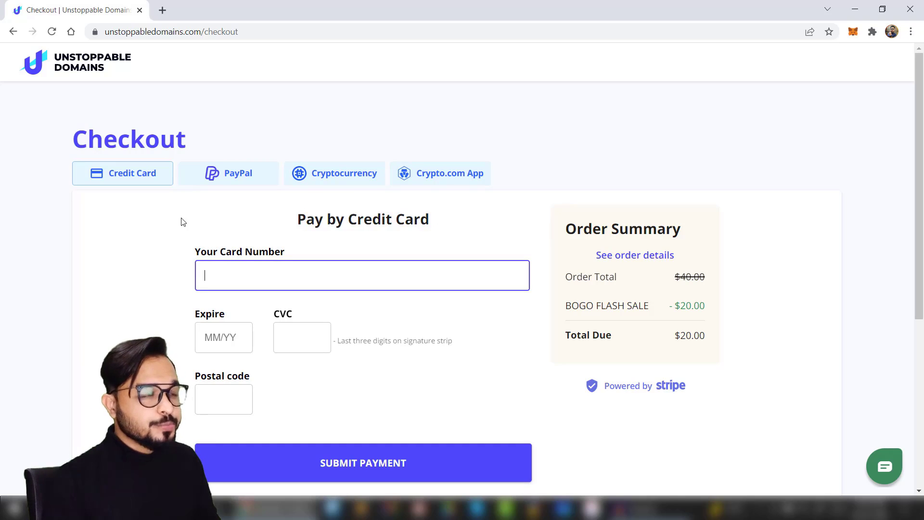
pyautogui.click(216, 183)
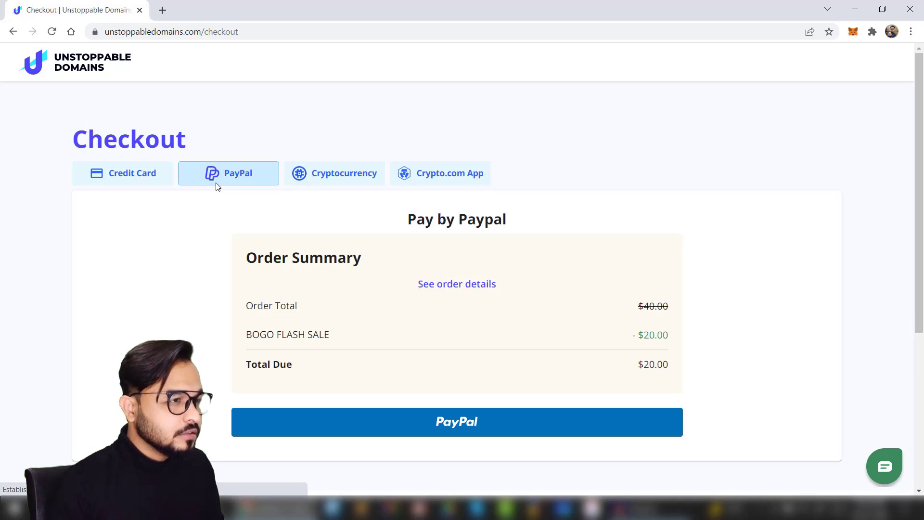
pyautogui.click(454, 426)
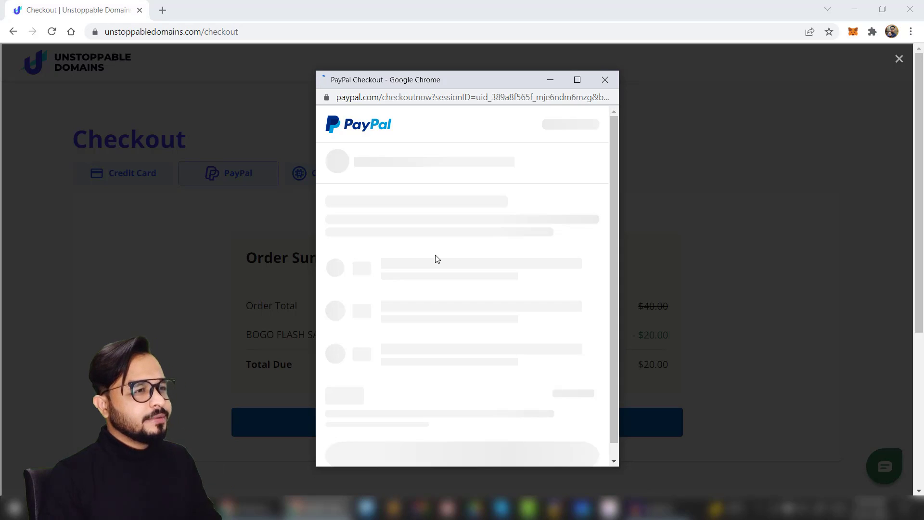
pyautogui.scroll(-3, 437, 259)
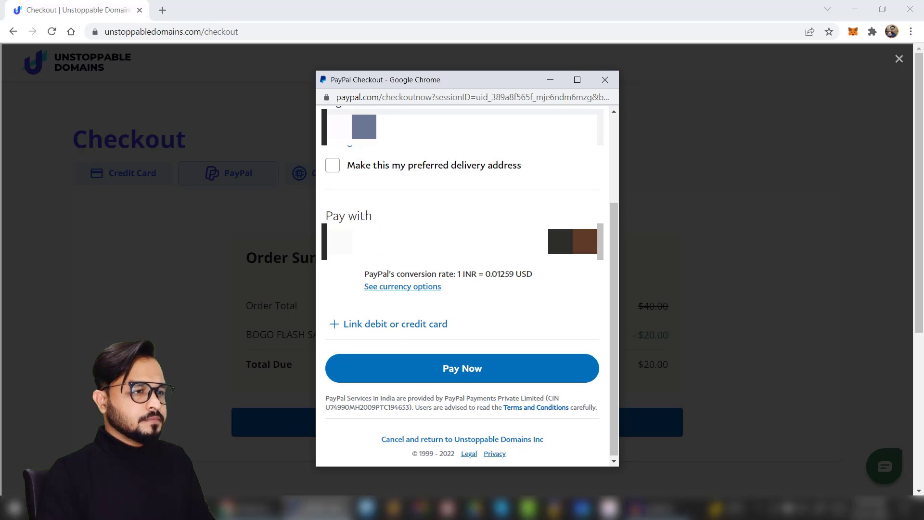
pyautogui.click(462, 371)
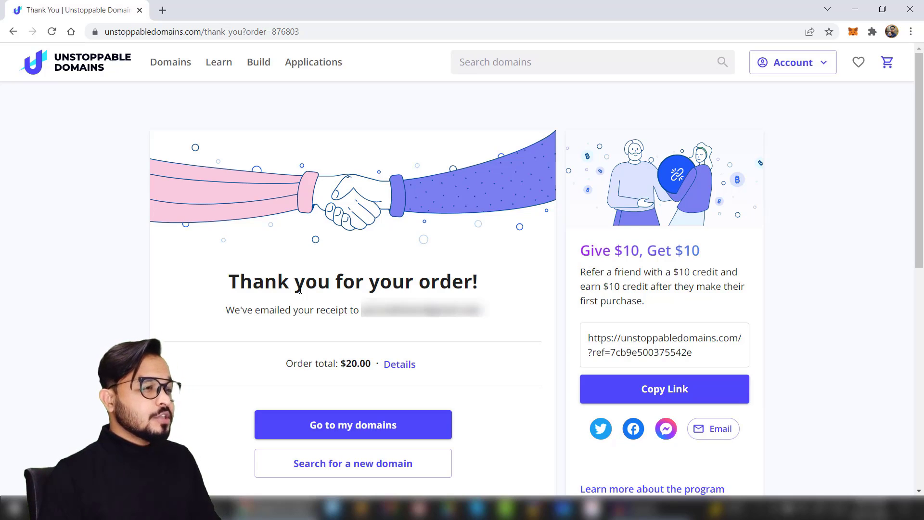
# Step: Open My Domains and highlight the purchased .nft and .dao domains and their Not minted status
pyautogui.moveTo(920, 165); pyautogui.dragTo(922, 196)
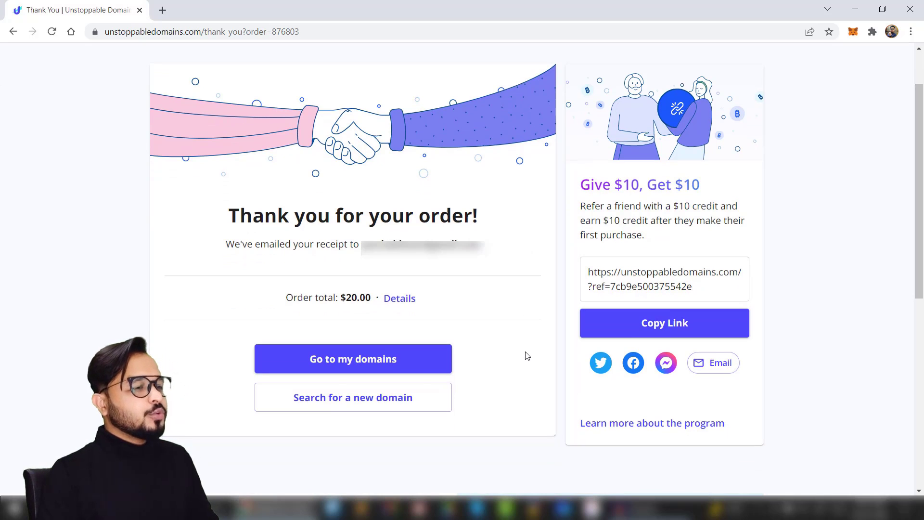
pyautogui.click(342, 363)
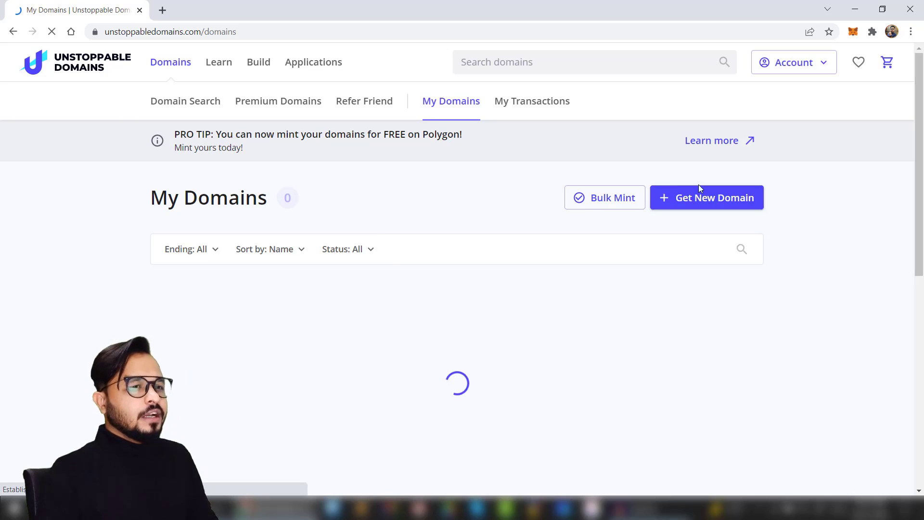
pyautogui.moveTo(917, 140); pyautogui.dragTo(922, 183)
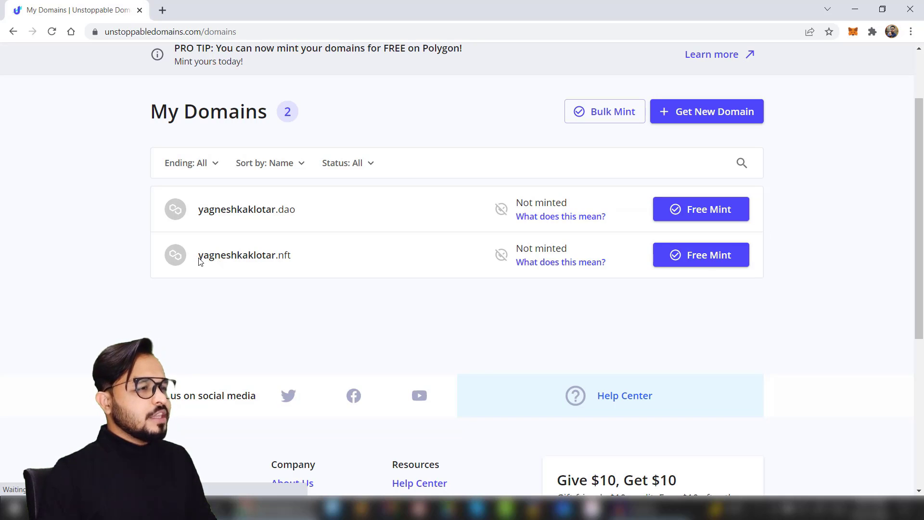
pyautogui.moveTo(198, 257); pyautogui.dragTo(298, 261)
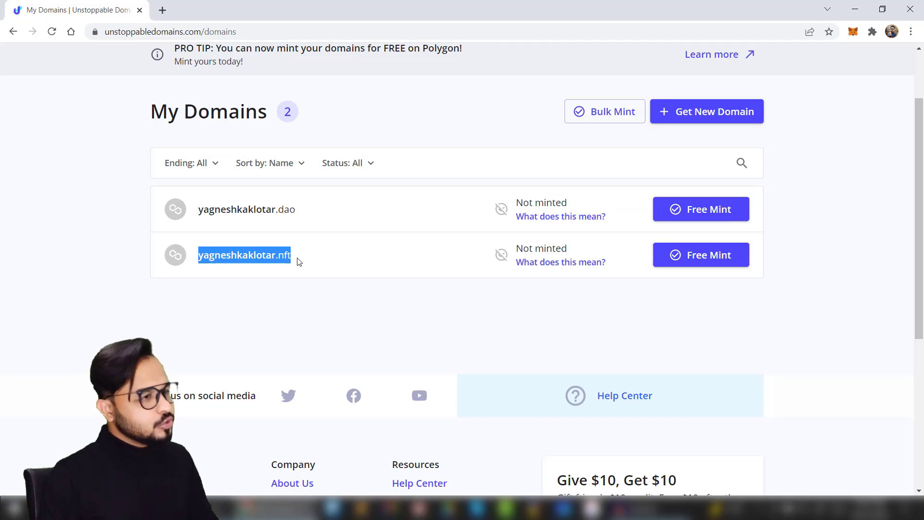
pyautogui.moveTo(301, 219); pyautogui.dragTo(197, 222)
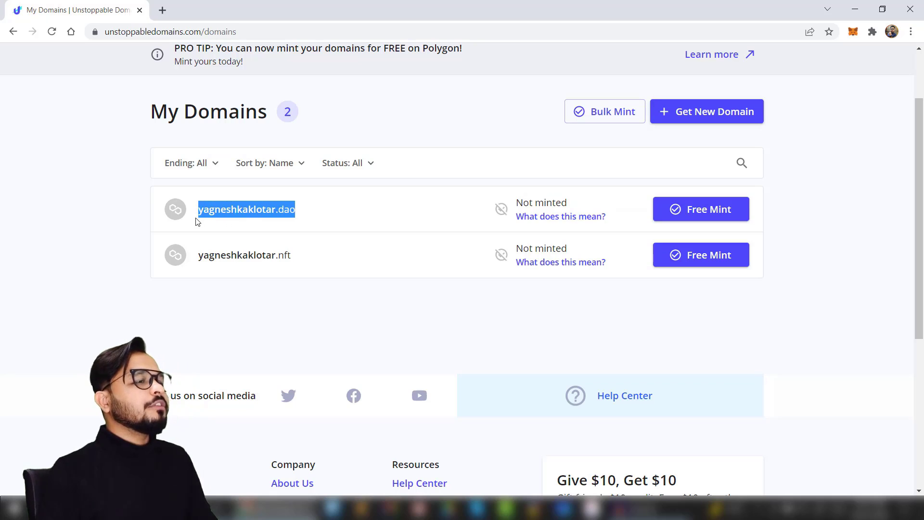
pyautogui.click(236, 229)
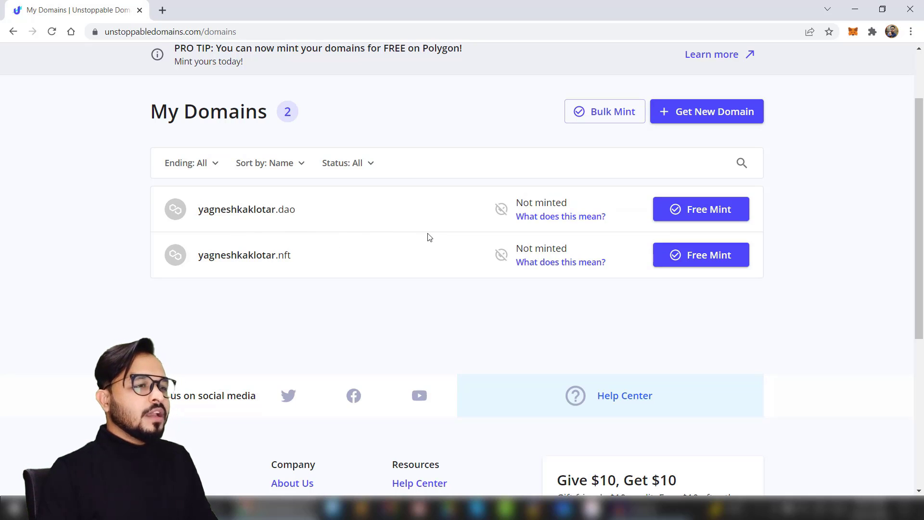
pyautogui.moveTo(568, 203); pyautogui.dragTo(514, 208)
# Step: Start the free mint for the .nft domain, opening the Polygon mint dialog
pyautogui.click(427, 211)
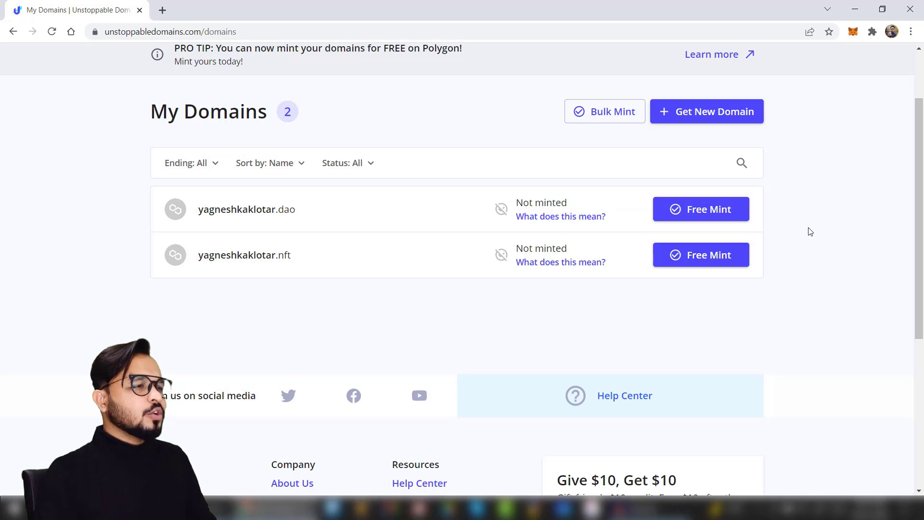
pyautogui.click(700, 259)
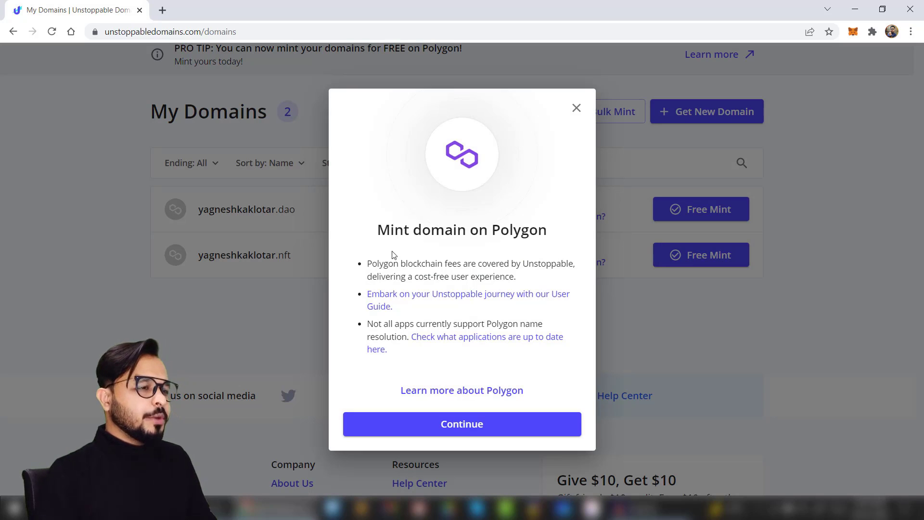
# Step: Continue minting on Polygon and choose MetaMask as the owning wallet
pyautogui.click(468, 427)
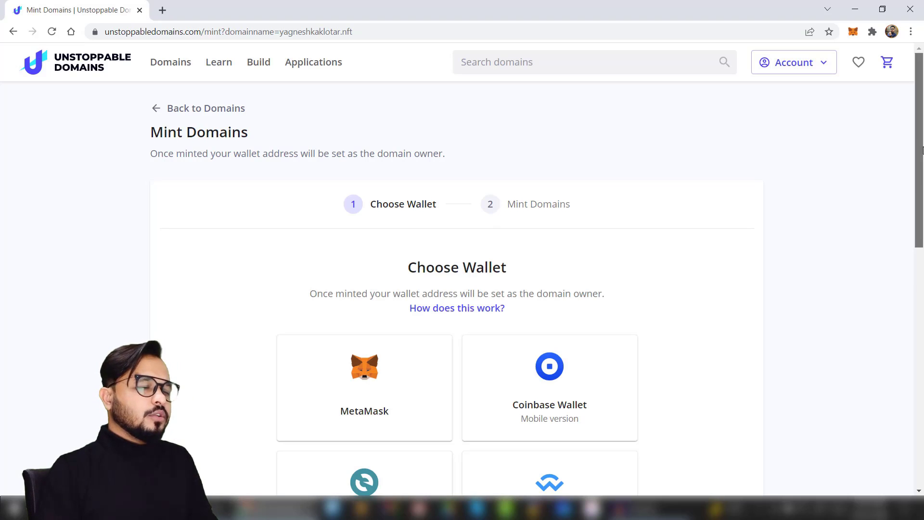
pyautogui.moveTo(919, 137); pyautogui.dragTo(919, 203)
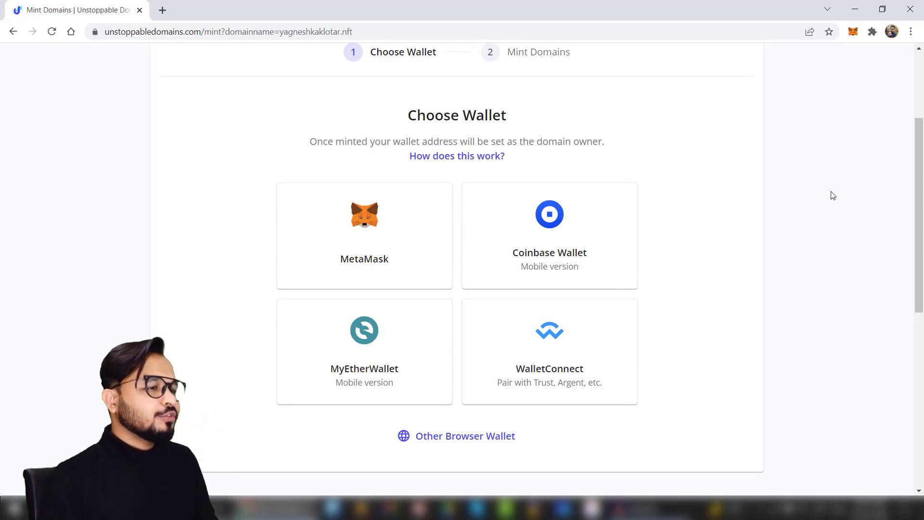
pyautogui.click(370, 220)
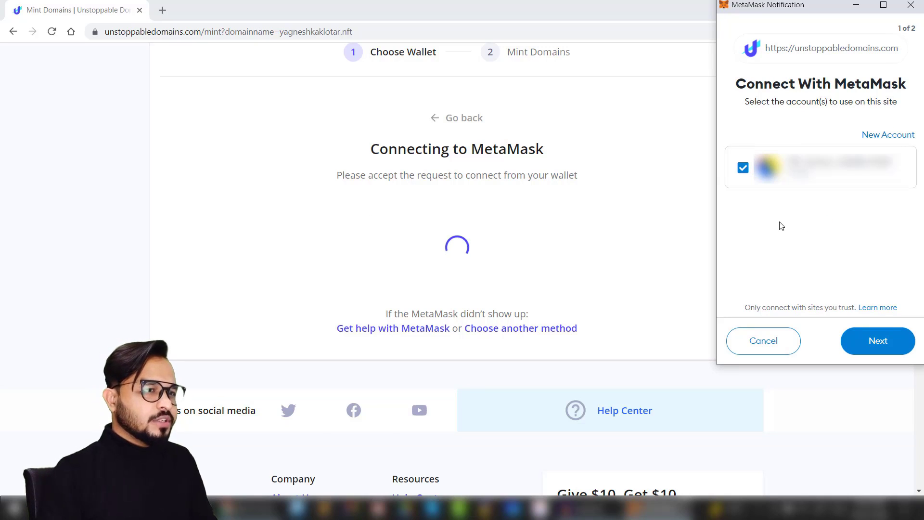
# Step: Connect and sign the ownership message in MetaMask, then request the emailed verification code
pyautogui.click(871, 339)
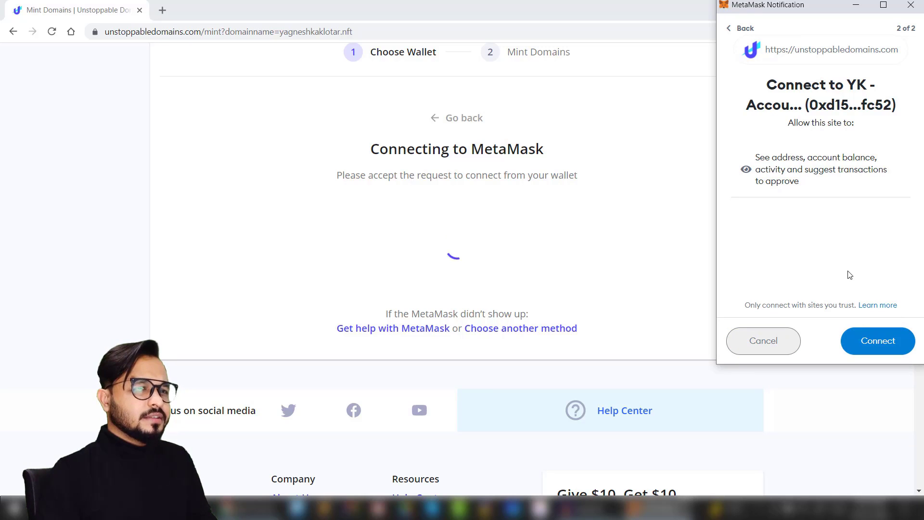
pyautogui.click(900, 344)
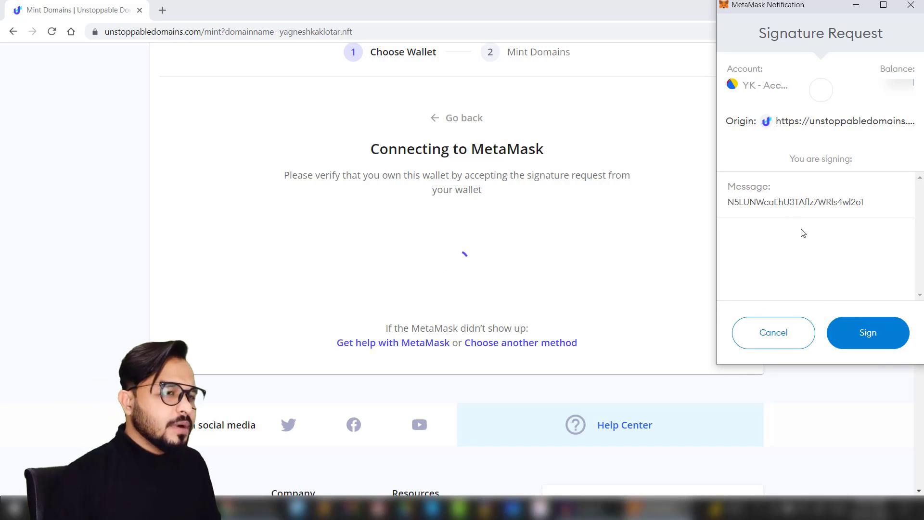
pyautogui.click(861, 337)
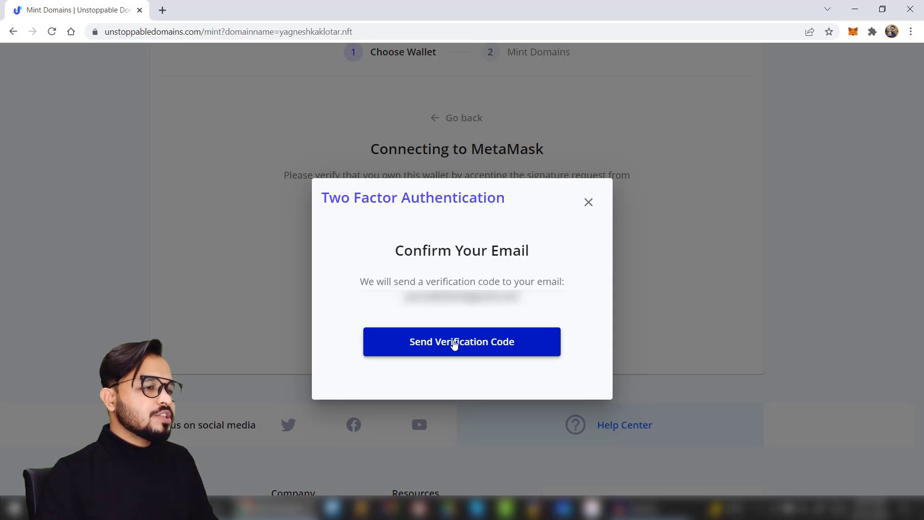
pyautogui.click(453, 342)
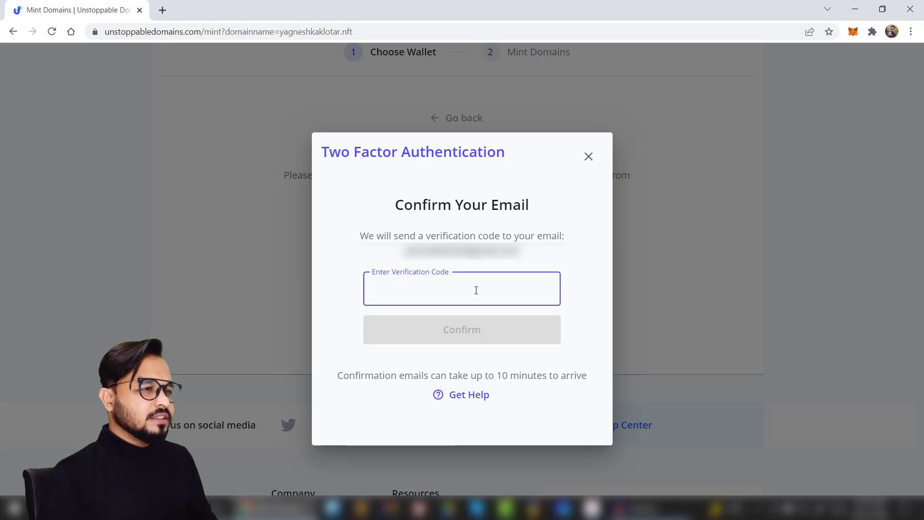
pyautogui.hotkey('ctrl', 't')
# Step: Copy the confirmation code from the Gmail email and paste it into the verification field
pyautogui.write('gmail.com')
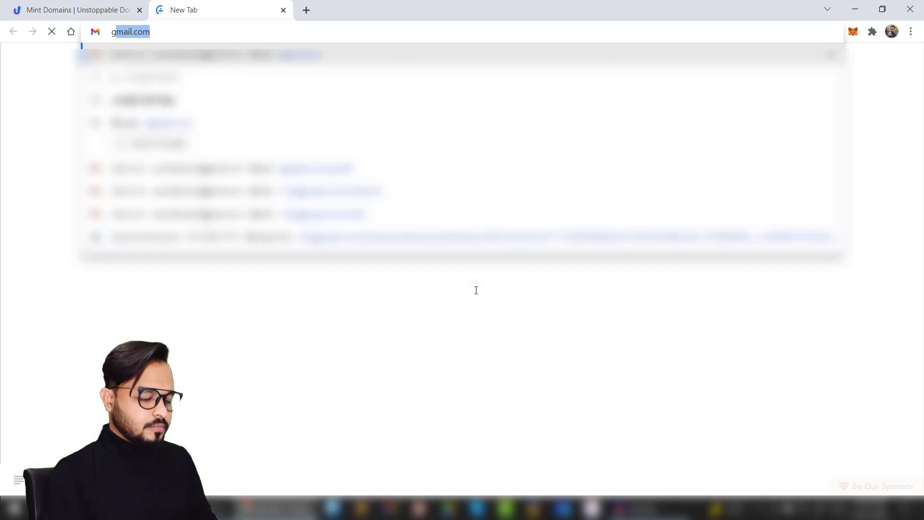
pyautogui.press('Return')
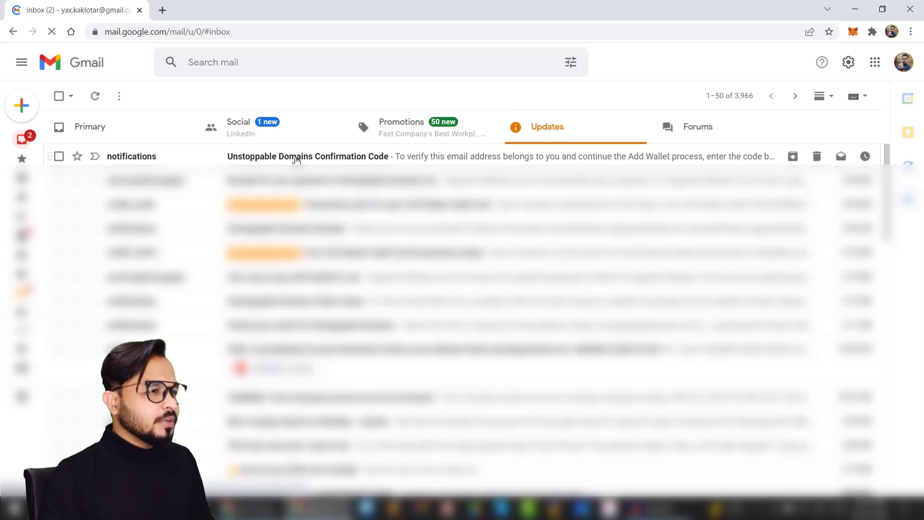
pyautogui.click(335, 156)
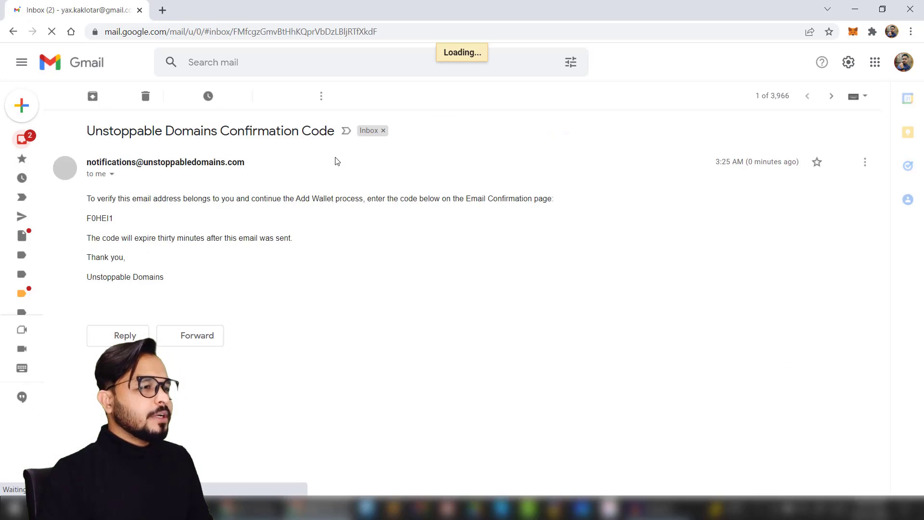
pyautogui.moveTo(126, 214); pyautogui.dragTo(79, 227)
pyautogui.hotkey('ctrl', 'c')
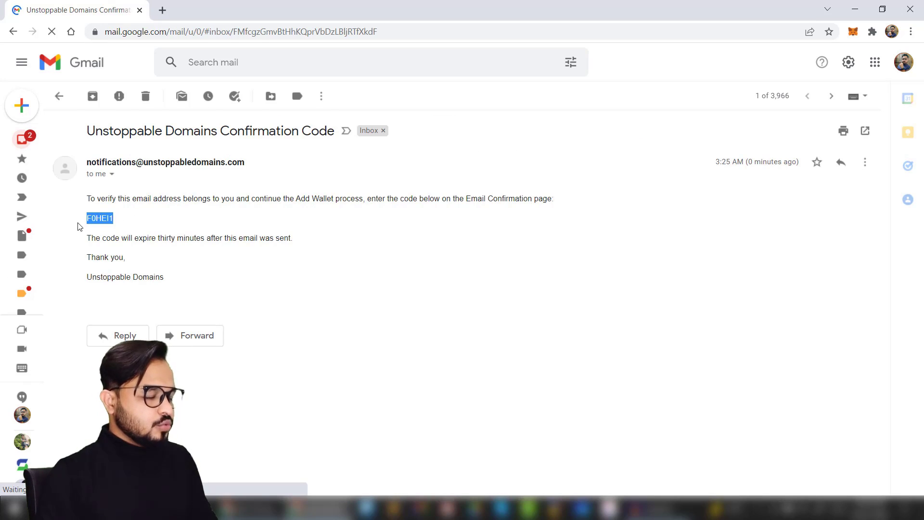
pyautogui.hotkey('alt', 'Tab')
pyautogui.click(434, 281)
pyautogui.hotkey('ctrl', 'v')
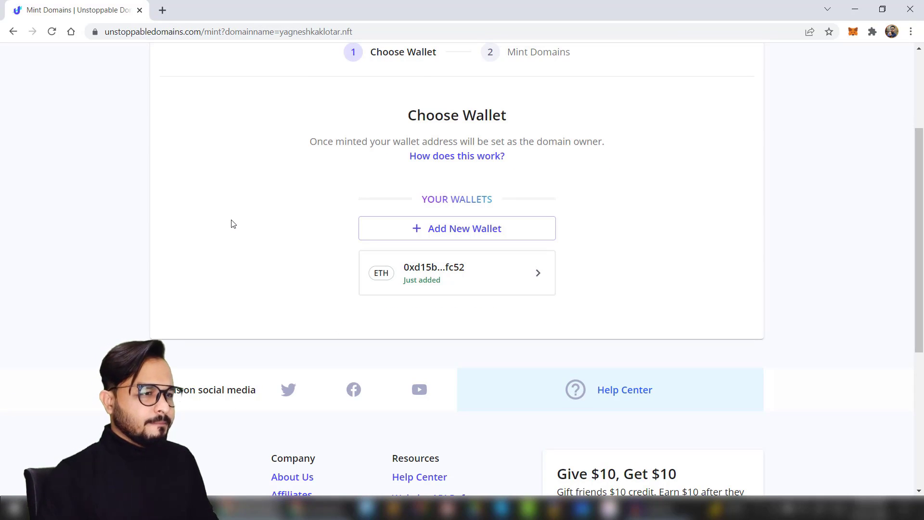
# Step: Mint yagneshkaklotar.nft to the newly added wallet, acknowledging irreversibility, and request an email verification code
pyautogui.click(539, 273)
pyautogui.click(417, 230)
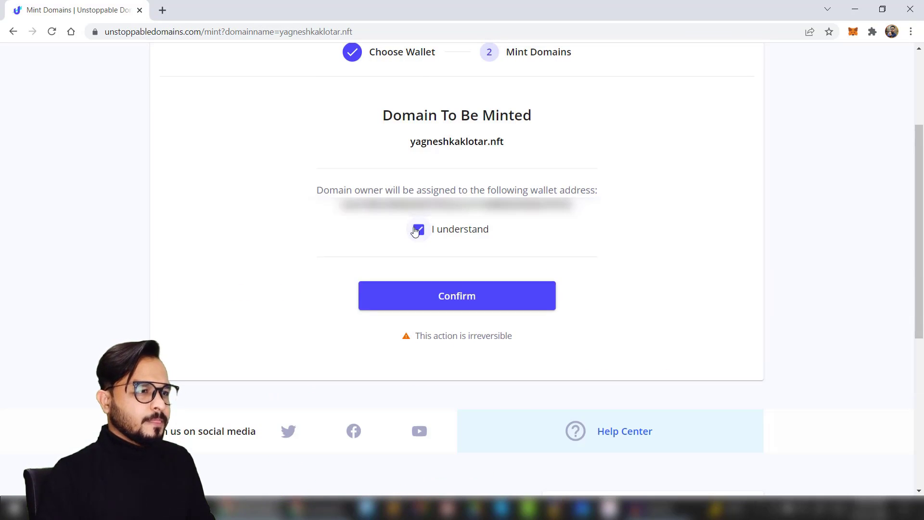
pyautogui.moveTo(921, 232); pyautogui.dragTo(922, 199)
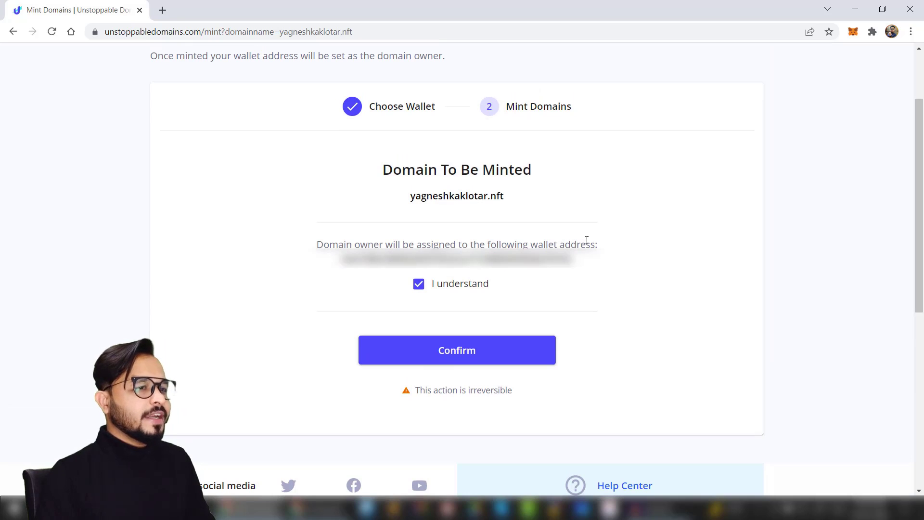
pyautogui.moveTo(576, 264); pyautogui.dragTo(312, 269)
pyautogui.click(331, 273)
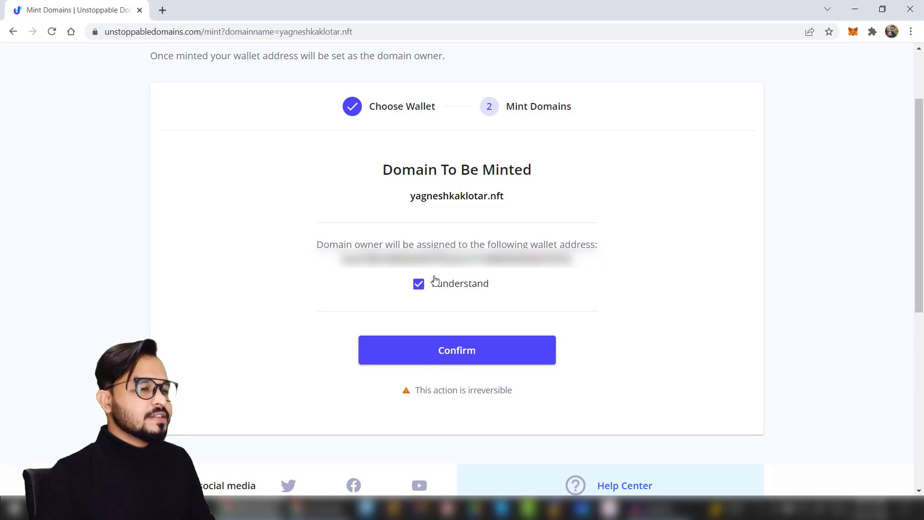
pyautogui.click(464, 356)
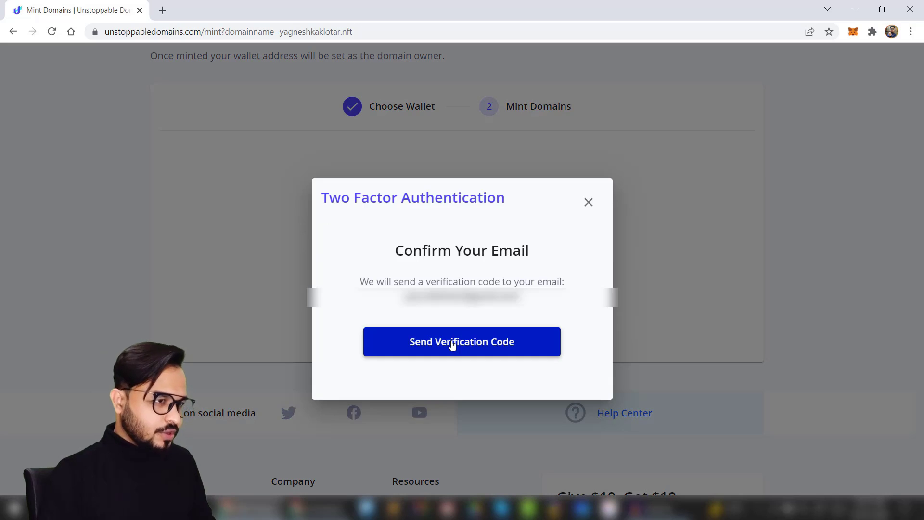
pyautogui.click(452, 342)
# Step: Copy the newest confirmation code from Gmail and paste it over the old code in the verification field
pyautogui.click(445, 286)
pyautogui.hotkey('alt', 'Tab')
pyautogui.click(264, 156)
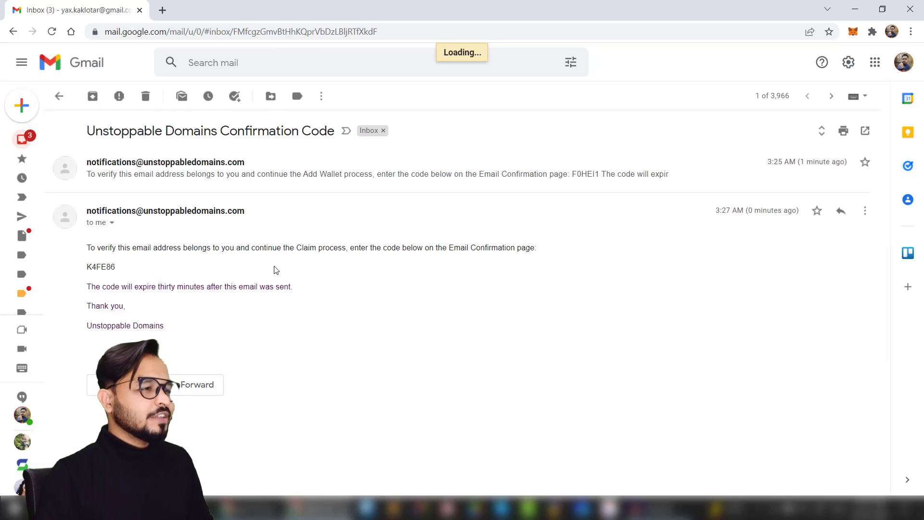
pyautogui.moveTo(118, 270); pyautogui.dragTo(89, 267)
pyautogui.hotkey('ctrl', 'c')
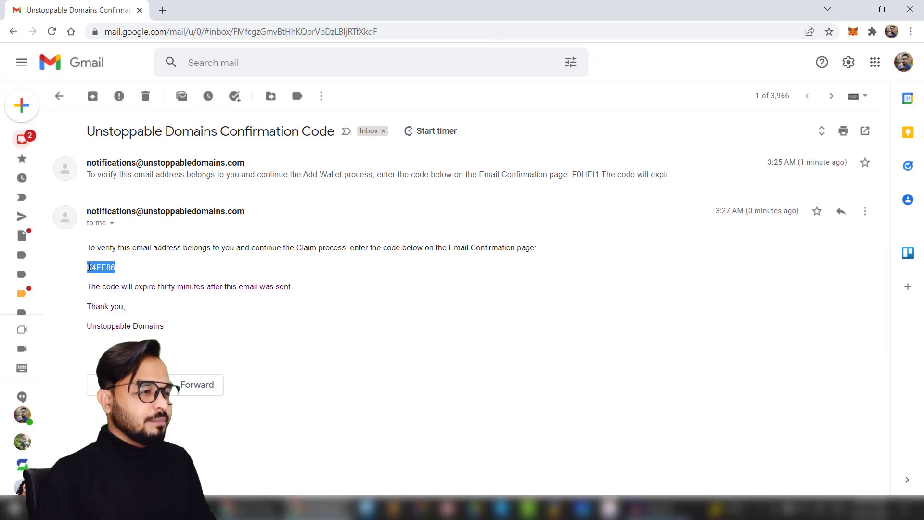
pyautogui.hotkey('alt', 'Tab')
pyautogui.moveTo(472, 282); pyautogui.dragTo(401, 285)
pyautogui.hotkey('ctrl', 'a')
pyautogui.hotkey('ctrl', 'v')
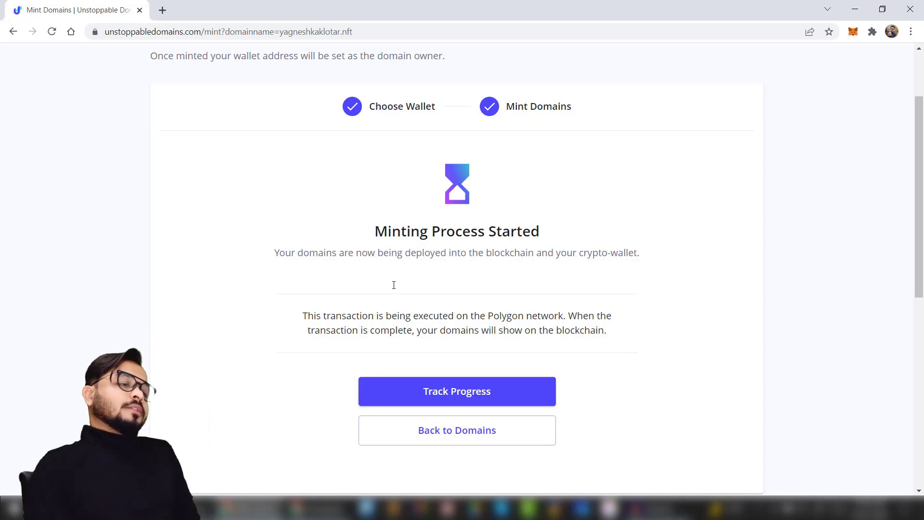
# Step: Track the .nft mint's progress, then return to My Domains and locate the yagneshkaklotar.dao row
pyautogui.click(433, 391)
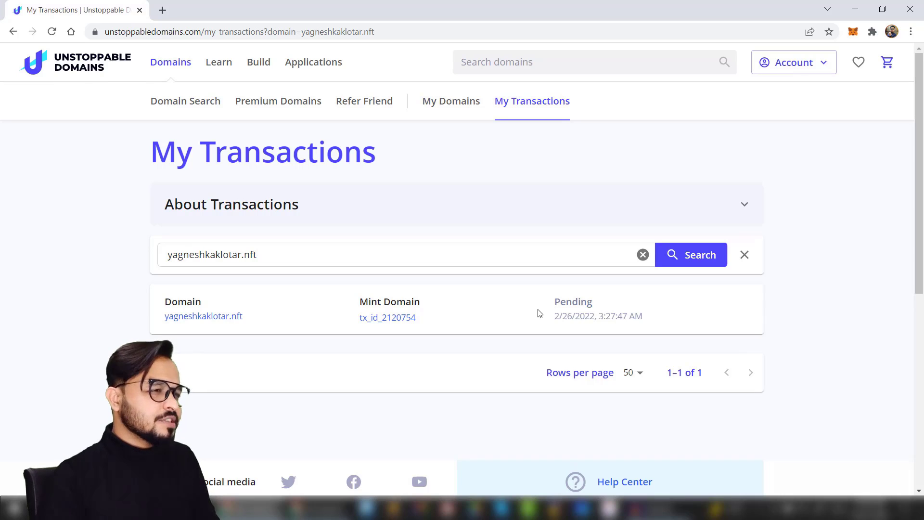
pyautogui.click(452, 108)
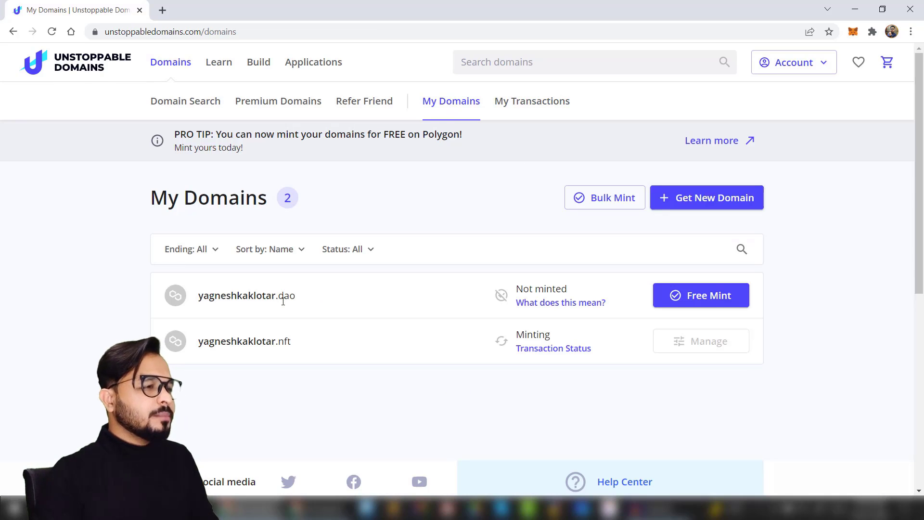
pyautogui.moveTo(296, 296); pyautogui.dragTo(197, 296)
pyautogui.click(304, 311)
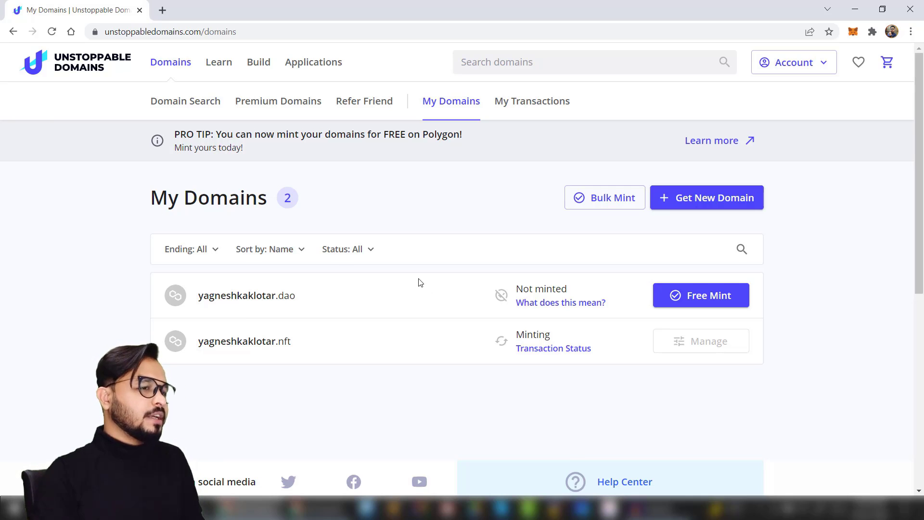
# Step: Free-mint yagneshkaklotar.dao on Polygon to the existing ETH wallet, request the code, and select it in Gmail
pyautogui.click(687, 296)
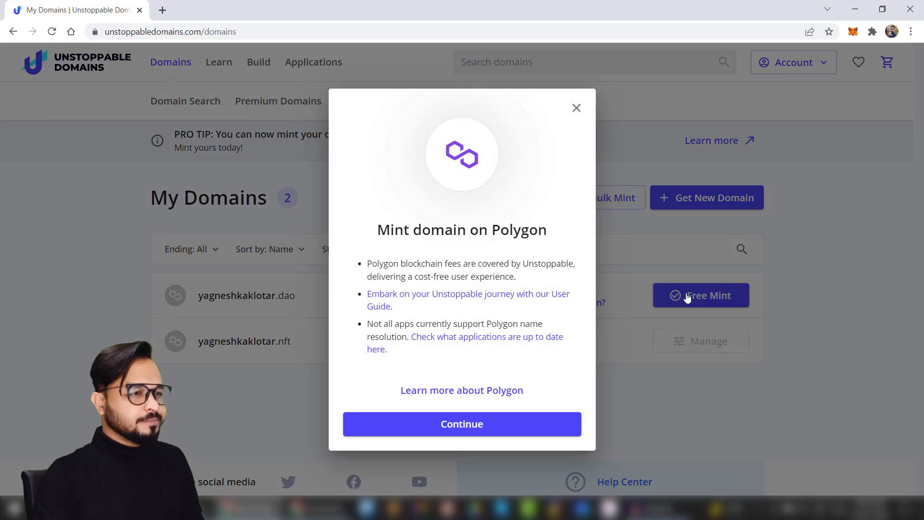
pyautogui.click(452, 422)
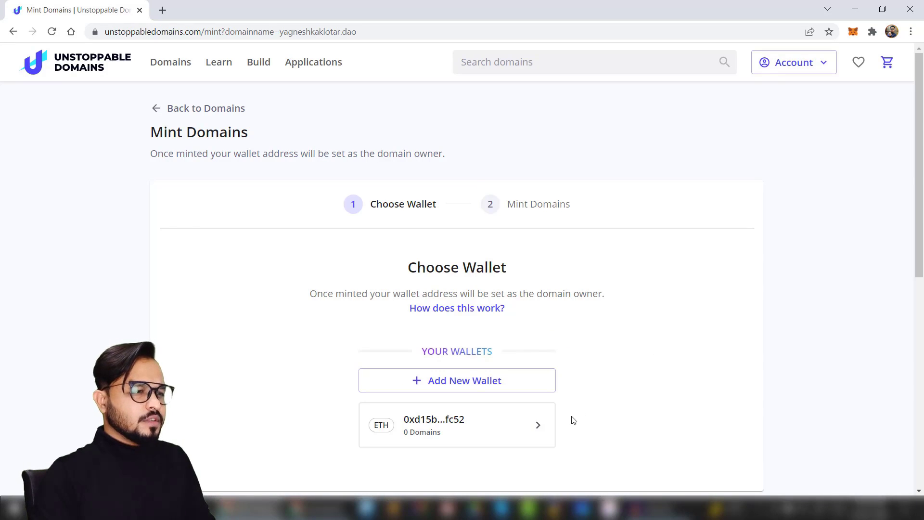
pyautogui.click(526, 429)
pyautogui.click(419, 381)
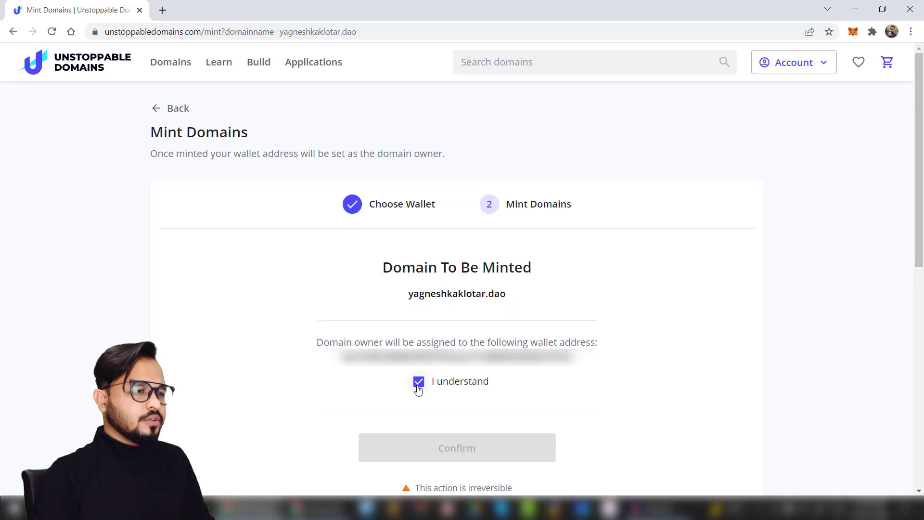
pyautogui.scroll(-2, 891, 214)
pyautogui.click(472, 335)
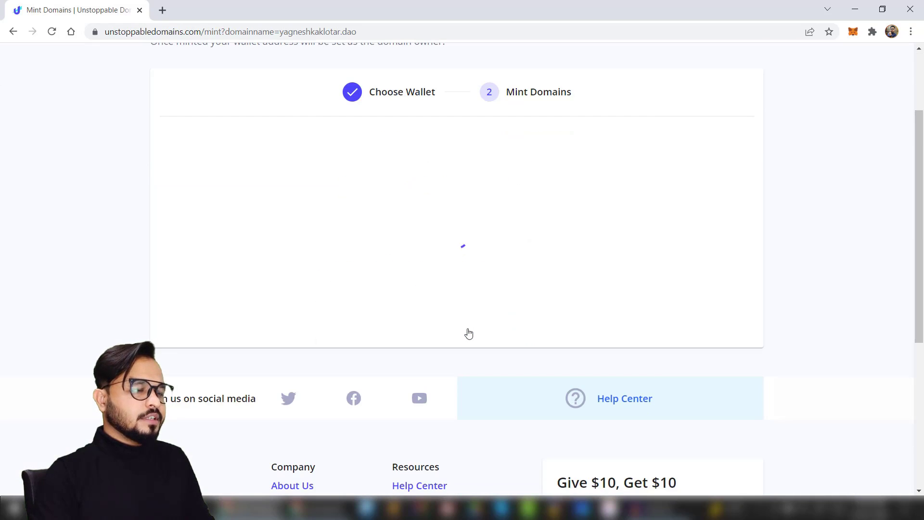
pyautogui.click(425, 349)
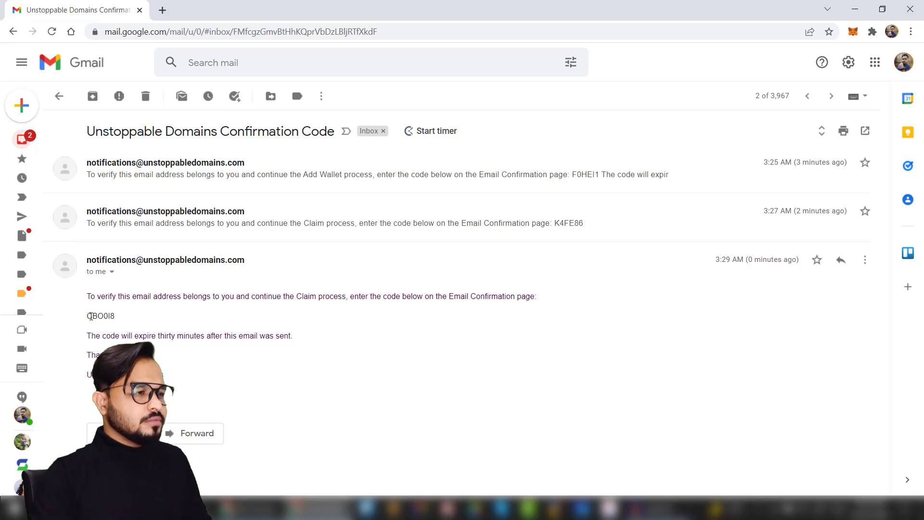
pyautogui.doubleClick(111, 316)
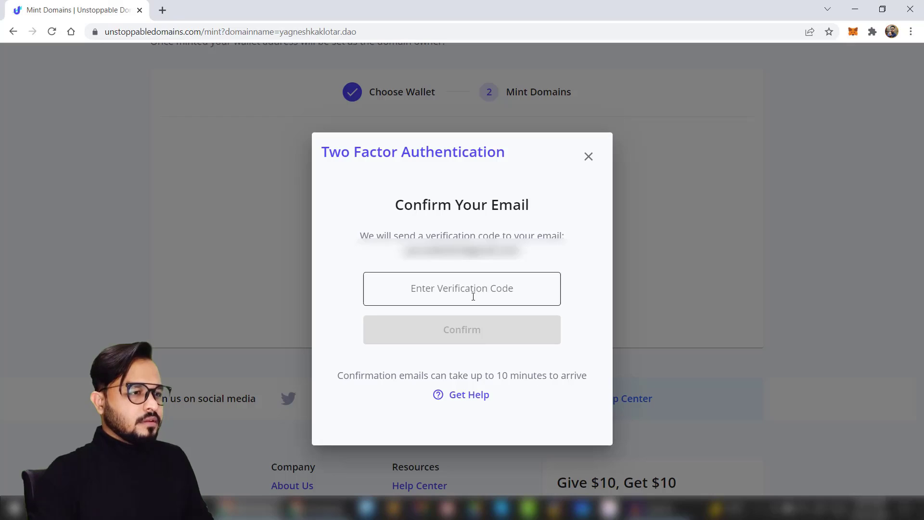
# Step: Replace the rejected verification code with the correct one and open the transaction progress view
pyautogui.hotkey('ctrl', 'v')
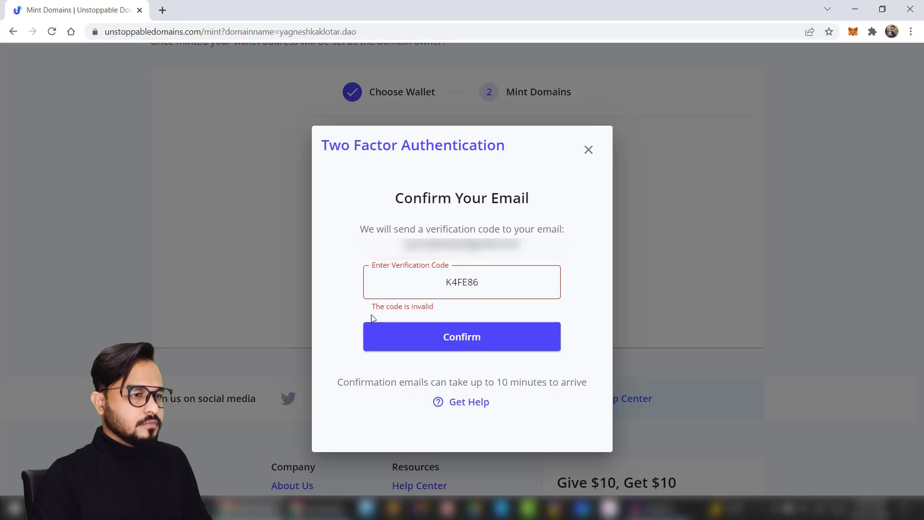
pyautogui.tripleClick(382, 282)
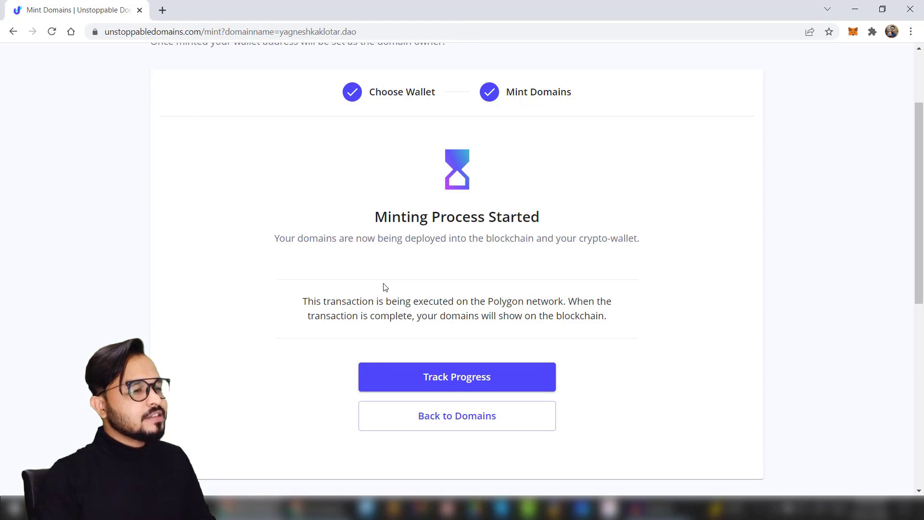
pyautogui.click(455, 379)
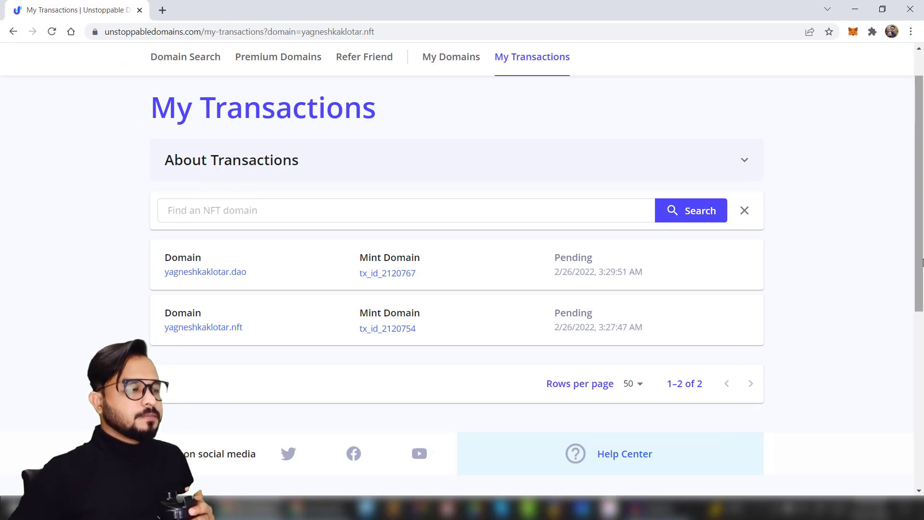
# Step: Reload My Transactions to see both .dao and .nft mints Completed, then return to My Domains
pyautogui.press('F5')
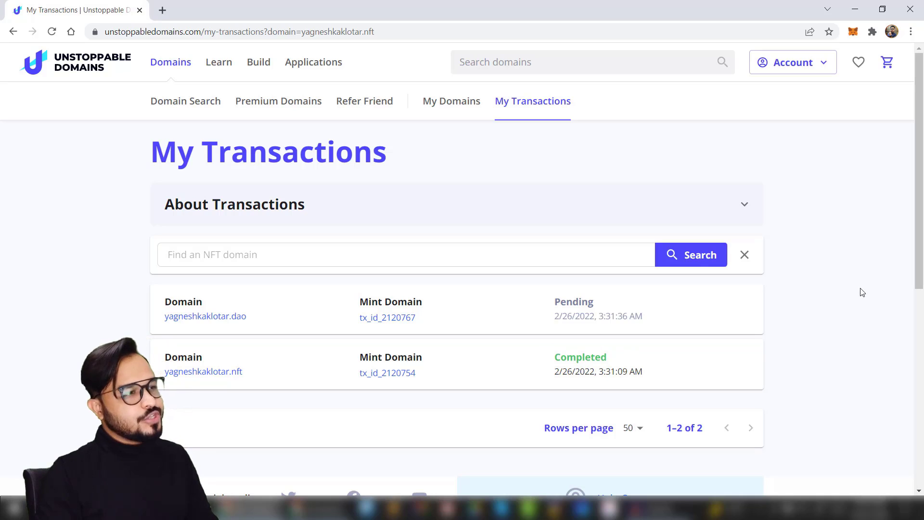
pyautogui.scroll(-1, 461, 392)
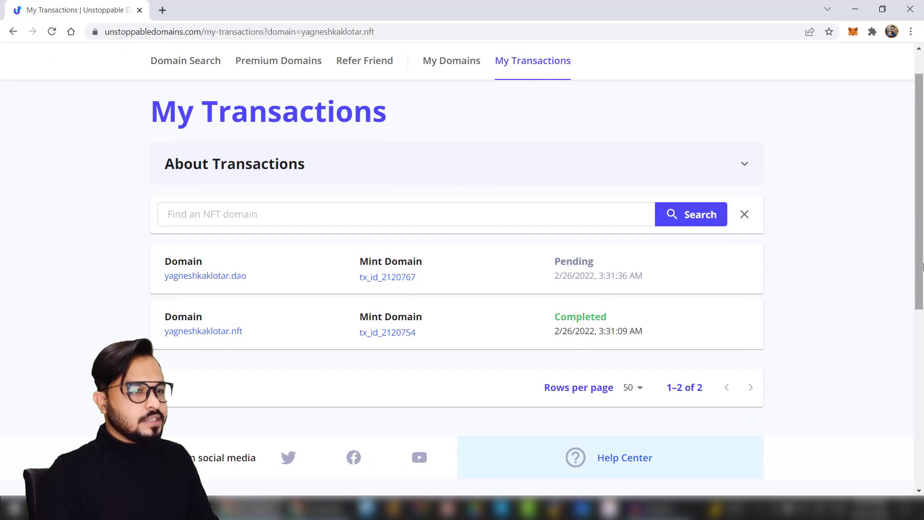
pyautogui.scroll(1, 912, 272)
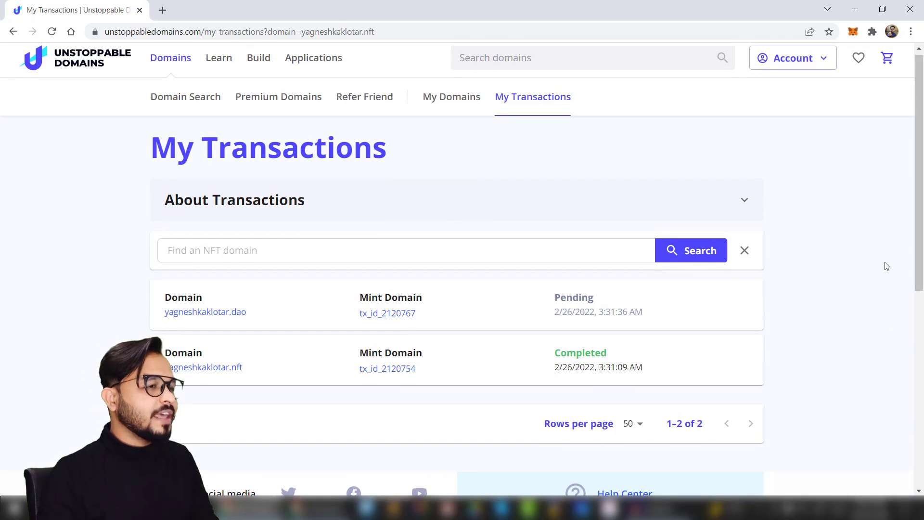
pyautogui.scroll(1, 918, 207)
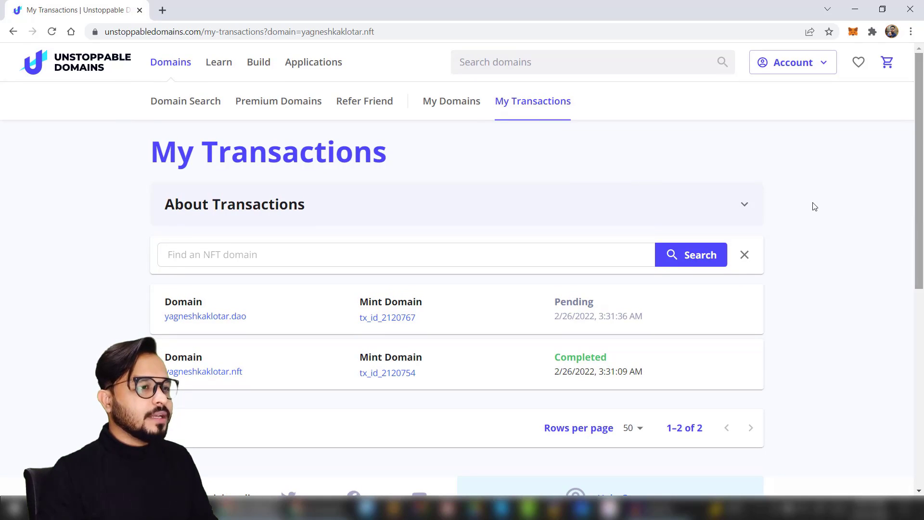
pyautogui.click(446, 106)
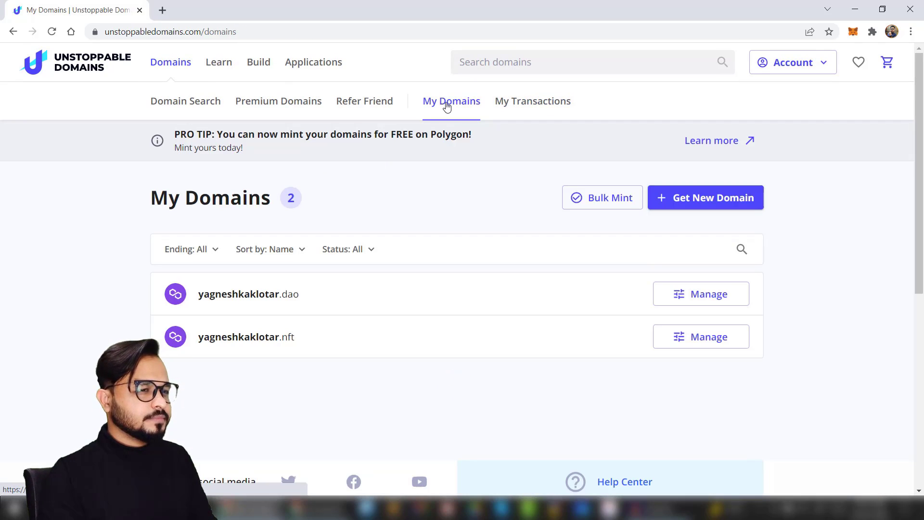
pyautogui.click(526, 105)
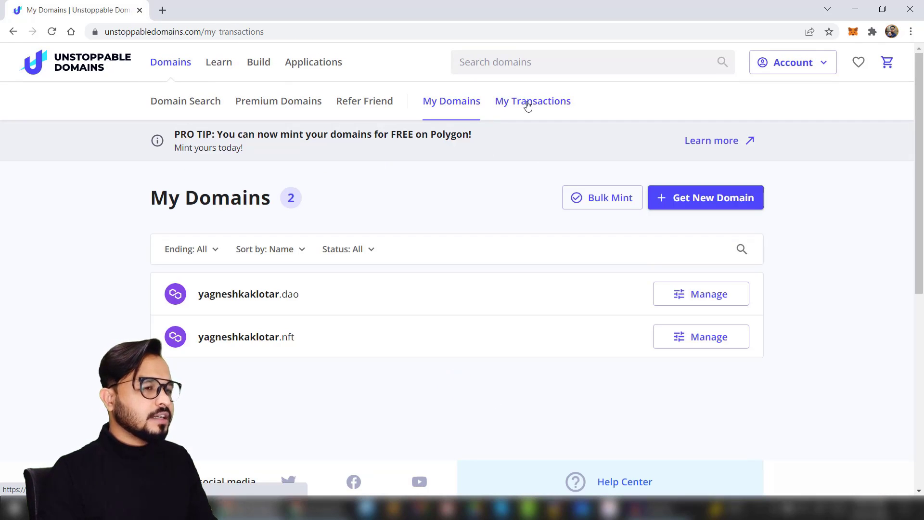
pyautogui.moveTo(555, 306); pyautogui.dragTo(629, 306)
pyautogui.click(627, 311)
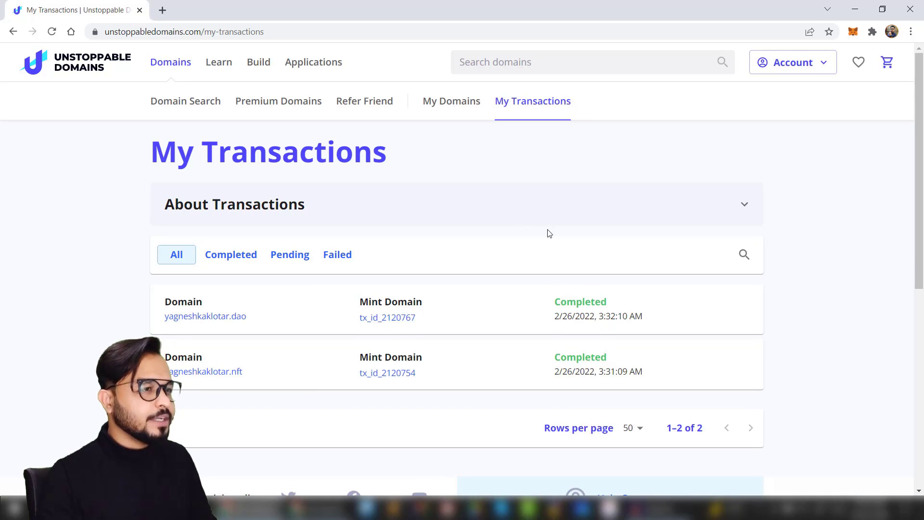
pyautogui.click(450, 102)
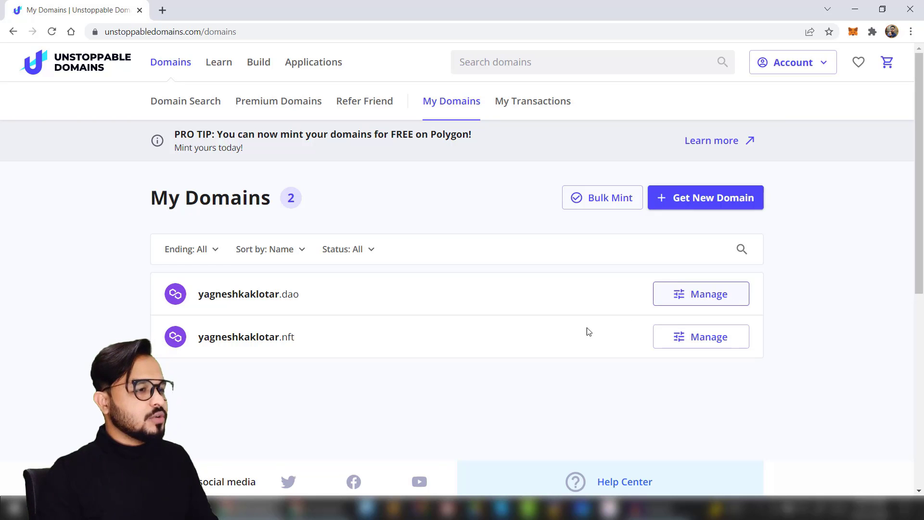
# Step: Open Manage for yagneshkaklotar.nft and go to its Website section
pyautogui.moveTo(296, 342); pyautogui.dragTo(194, 346)
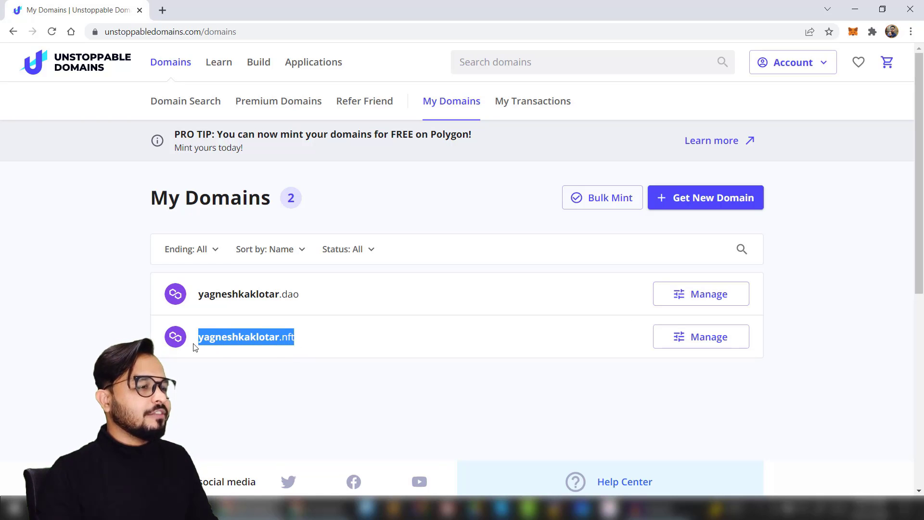
pyautogui.click(223, 352)
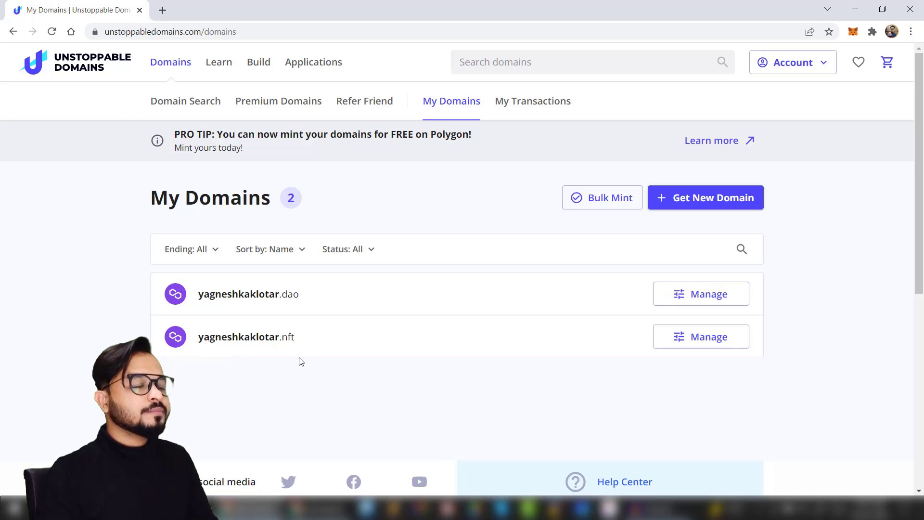
pyautogui.click(684, 338)
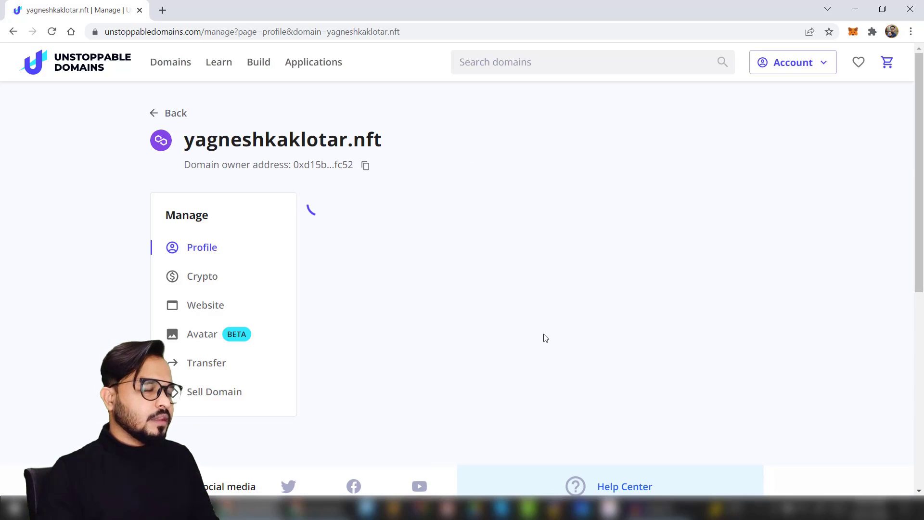
pyautogui.scroll(-2, 479, 160)
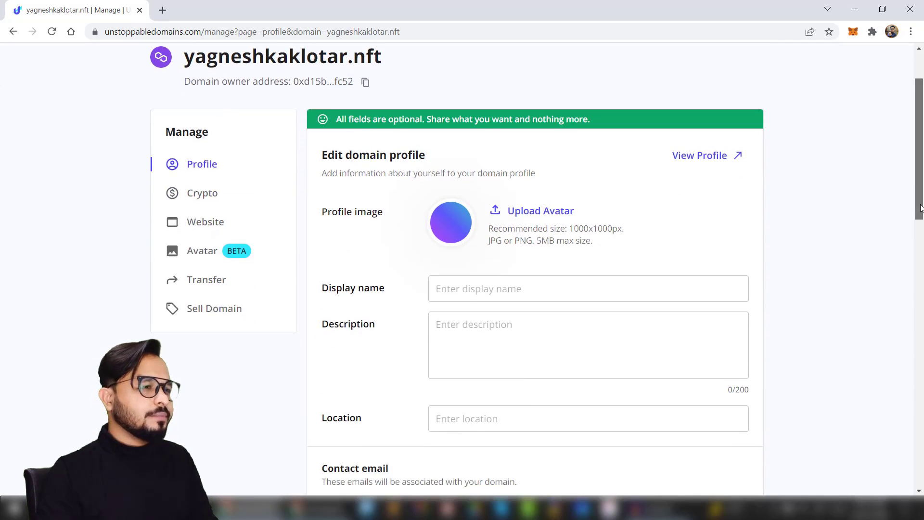
pyautogui.click(198, 196)
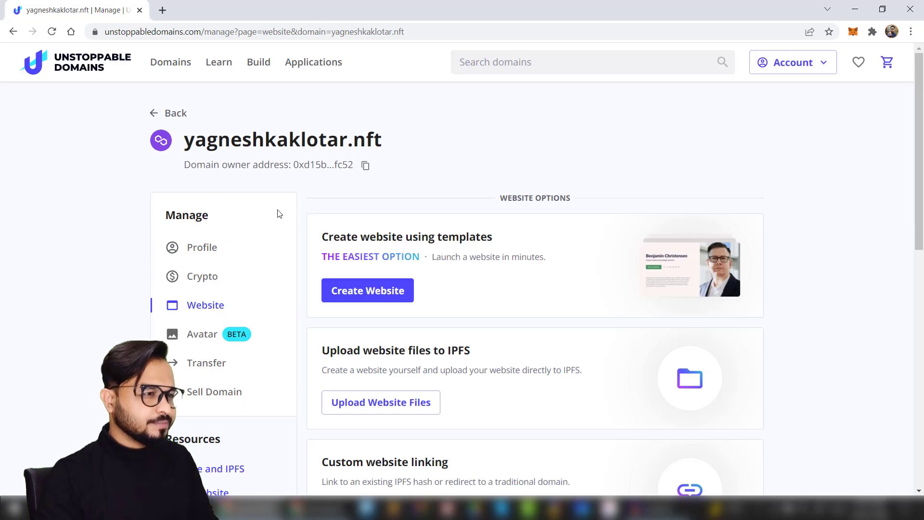
# Step: Choose to create the yagneshkaklotar.nft website from a template
pyautogui.scroll(-3, 322, 90)
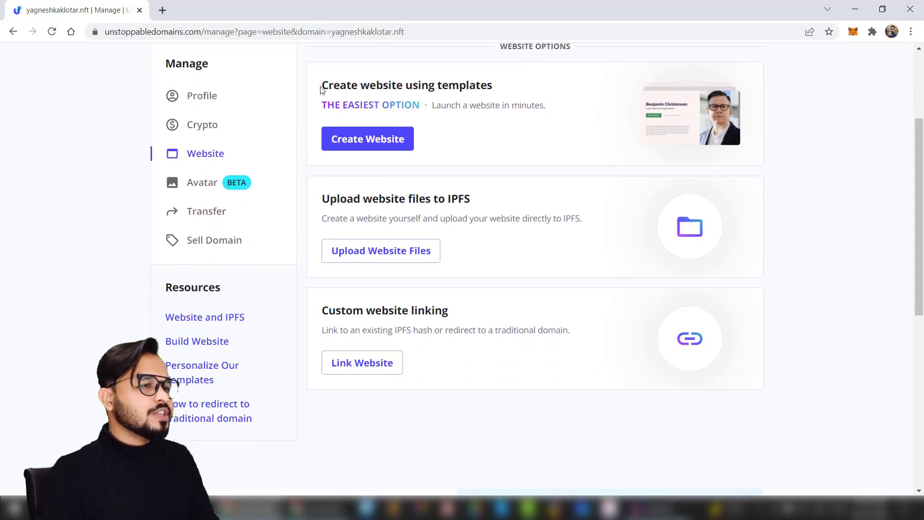
pyautogui.moveTo(327, 85); pyautogui.dragTo(501, 90)
pyautogui.click(466, 84)
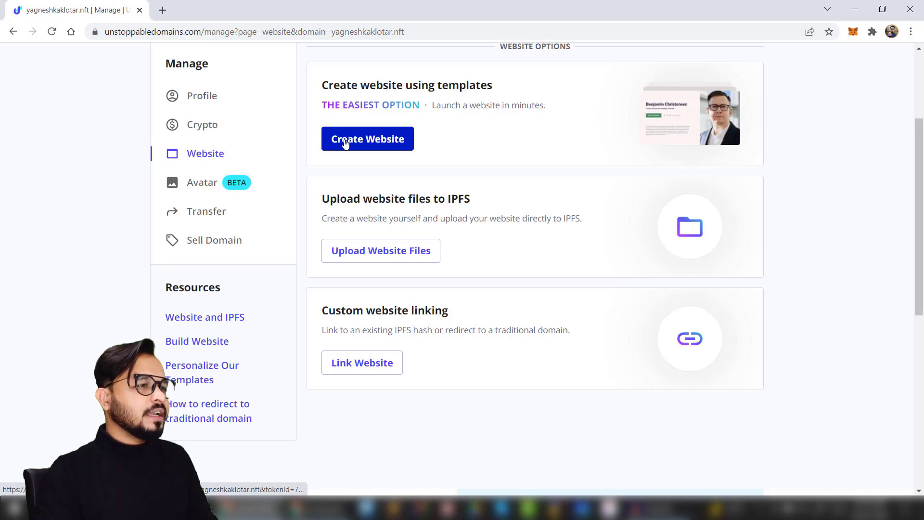
pyautogui.click(360, 142)
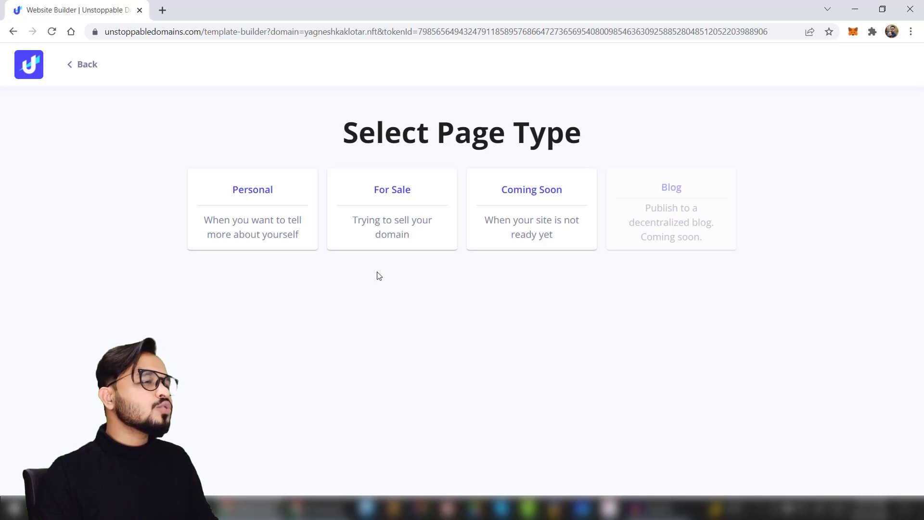
# Step: Pick the Personal page type and preview the Ambitious template, leaving without publishing
pyautogui.click(254, 194)
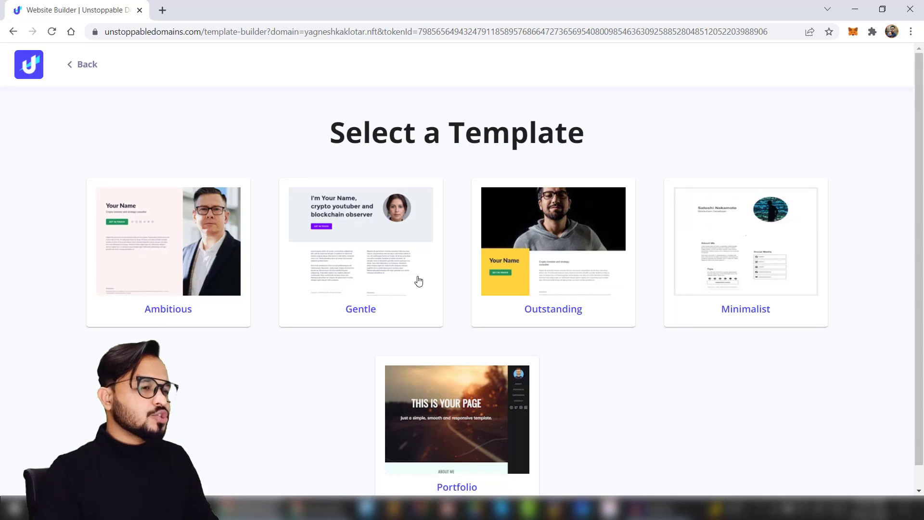
pyautogui.scroll(-1, 921, 287)
pyautogui.scroll(1, 921, 287)
pyautogui.click(152, 260)
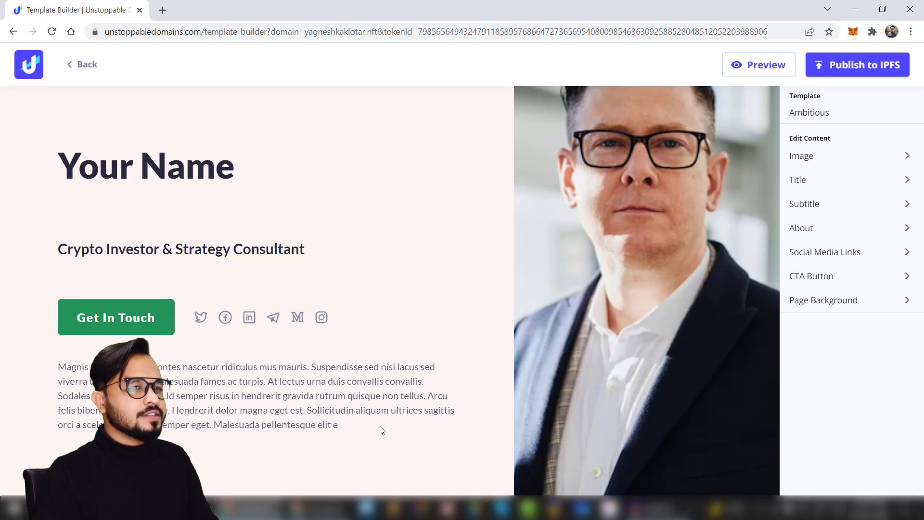
pyautogui.click(82, 65)
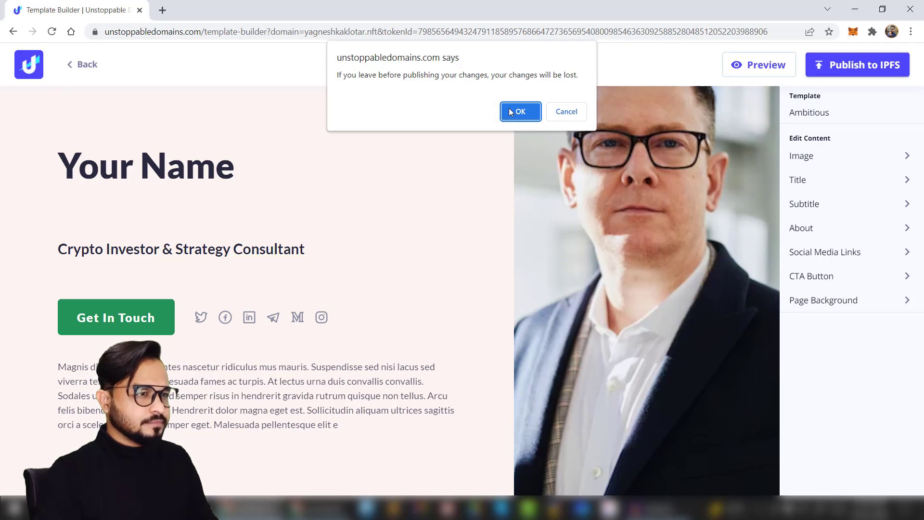
pyautogui.click(505, 112)
# Step: Preview the Gentle template, leave without publishing, then load the Minimalist template in the editor
pyautogui.click(381, 242)
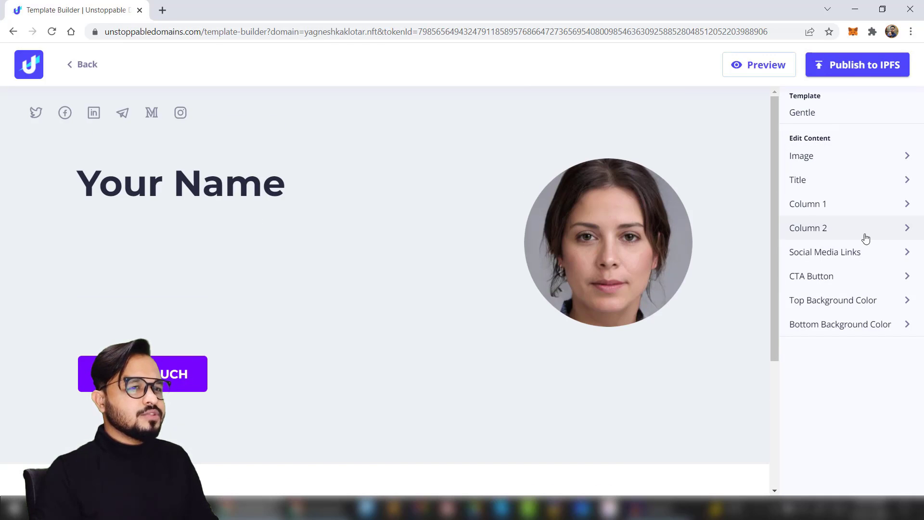
pyautogui.click(104, 75)
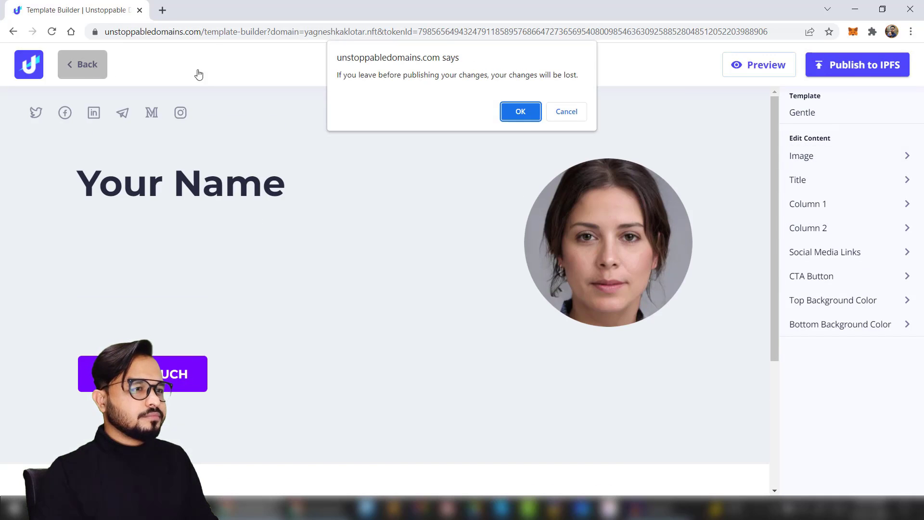
pyautogui.click(520, 112)
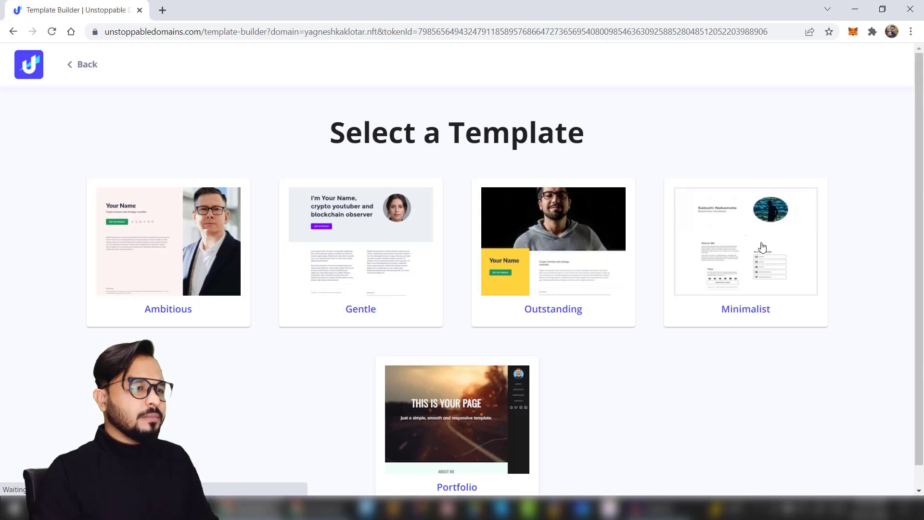
pyautogui.click(761, 247)
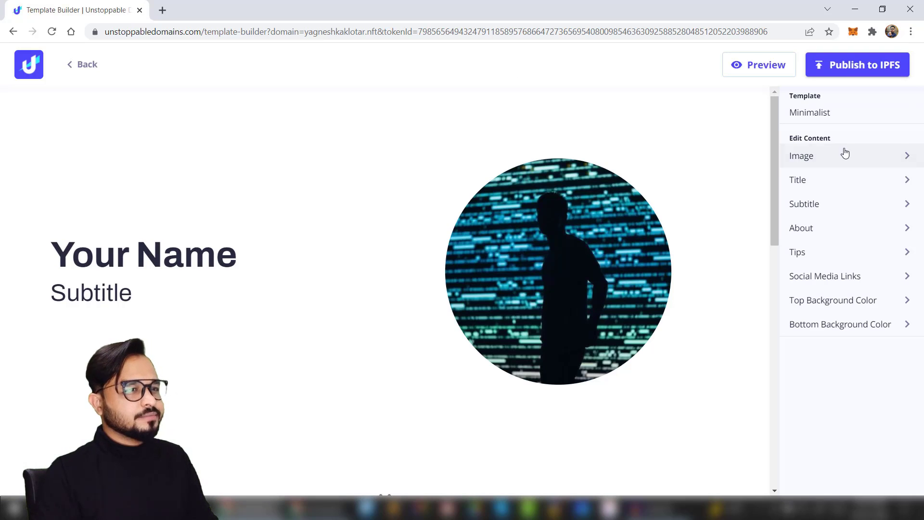
pyautogui.moveTo(772, 140); pyautogui.dragTo(767, 122)
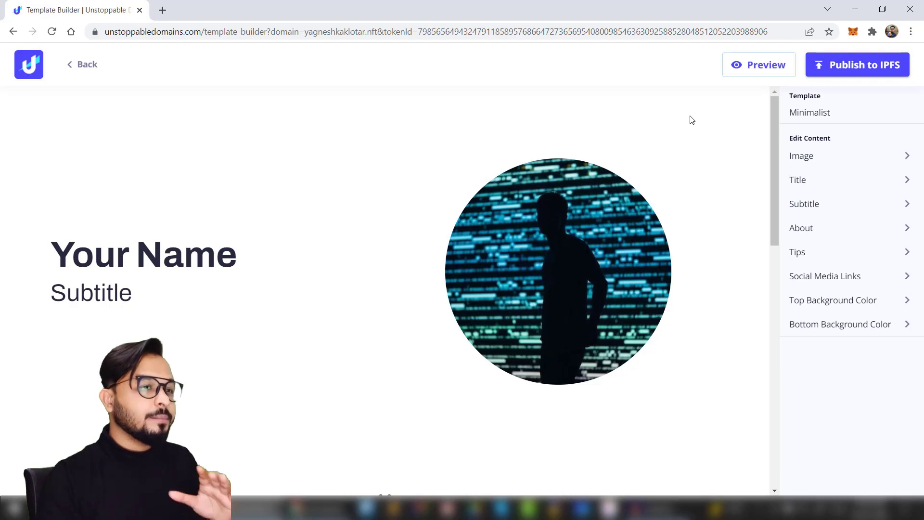
pyautogui.click(85, 62)
# Step: Confirm leaving unpublished, then step back past the page type choice to the .nft Website page
pyautogui.click(517, 112)
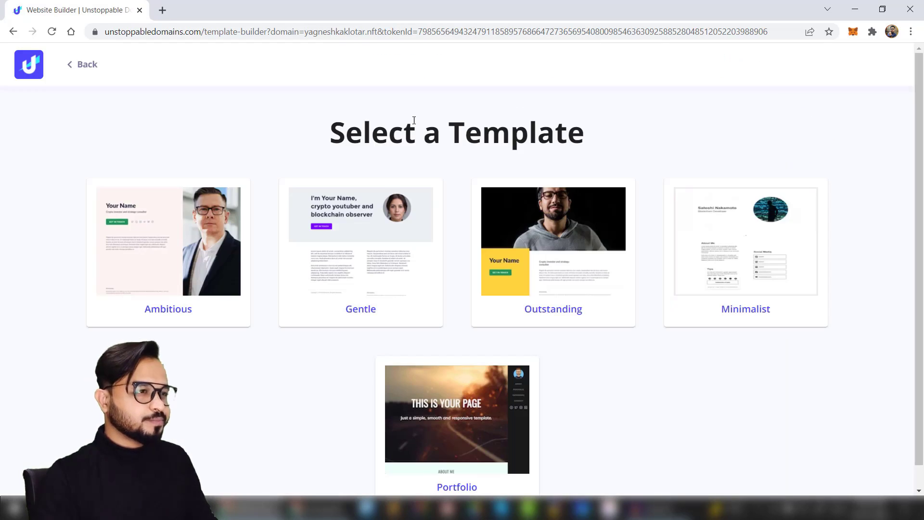
pyautogui.click(88, 66)
pyautogui.click(87, 67)
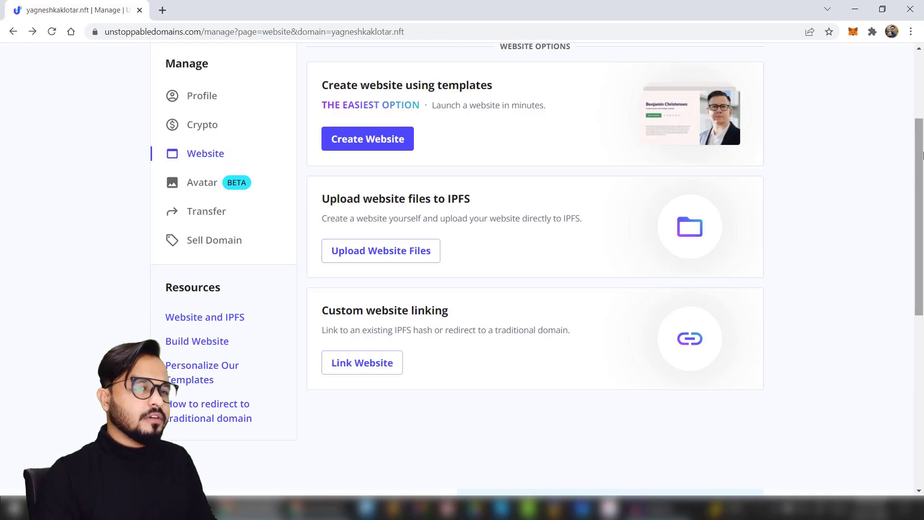
pyautogui.scroll(-1, 923, 178)
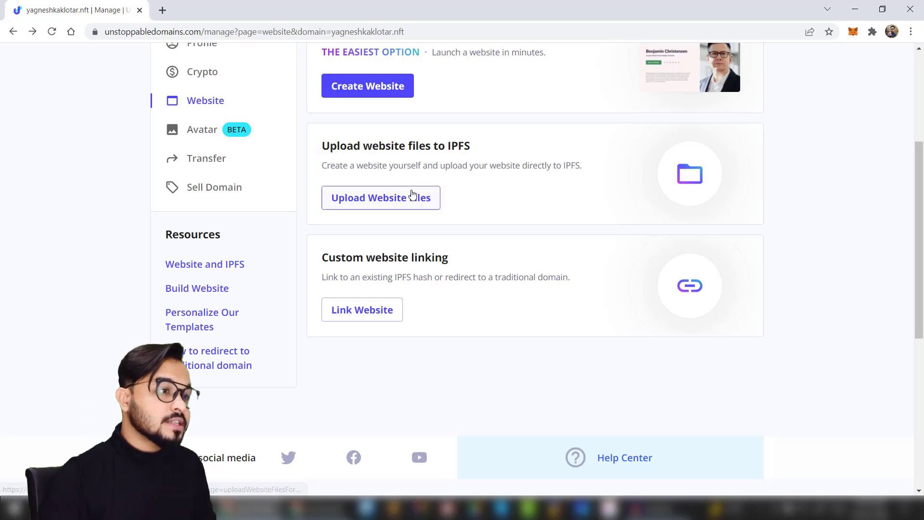
pyautogui.click(419, 204)
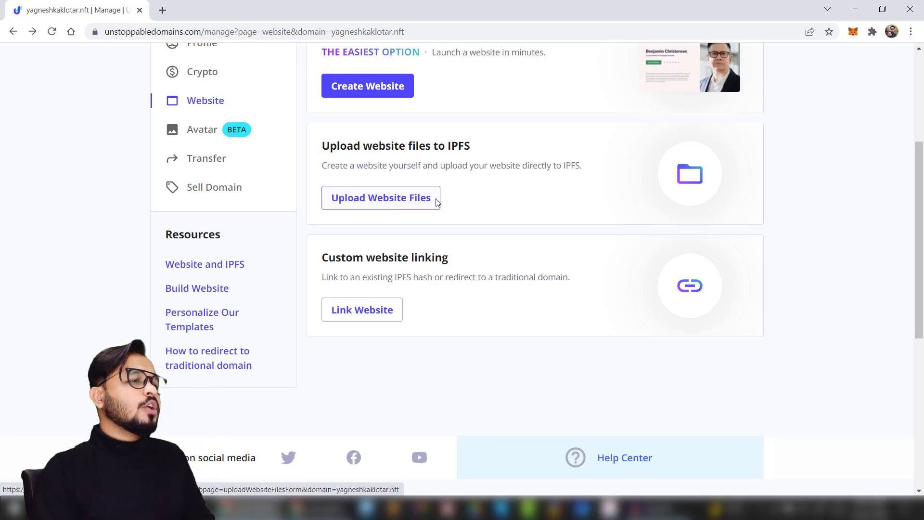
pyautogui.click(395, 200)
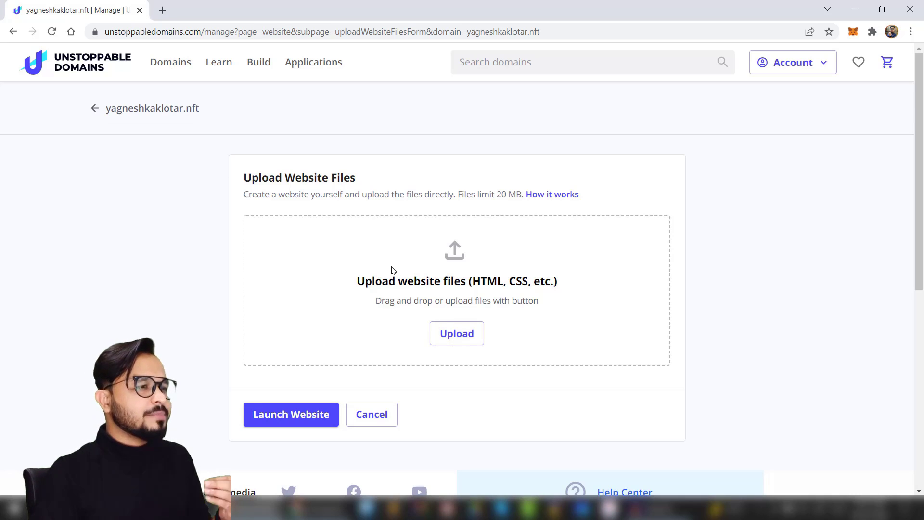
pyautogui.click(99, 112)
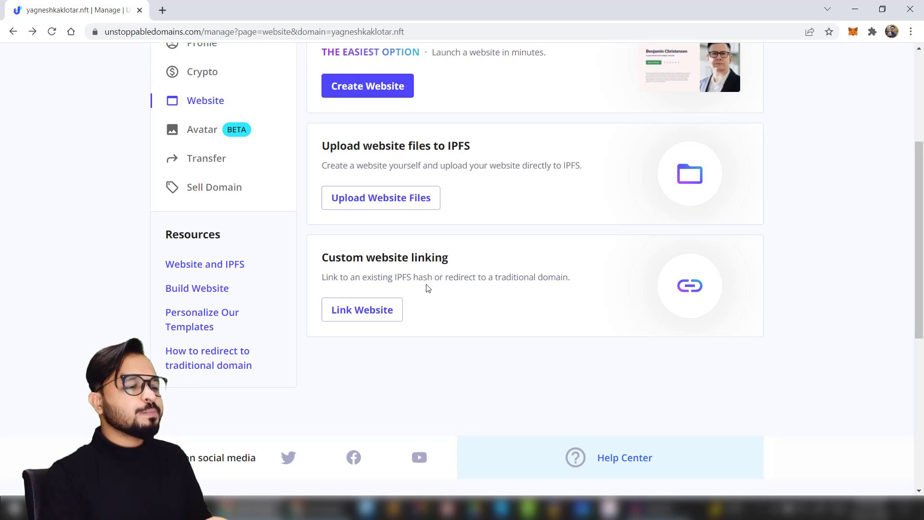
# Step: Load the pinata.cloud site in a new tab and dismiss its promotional banner
pyautogui.hotkey('ctrl', 't')
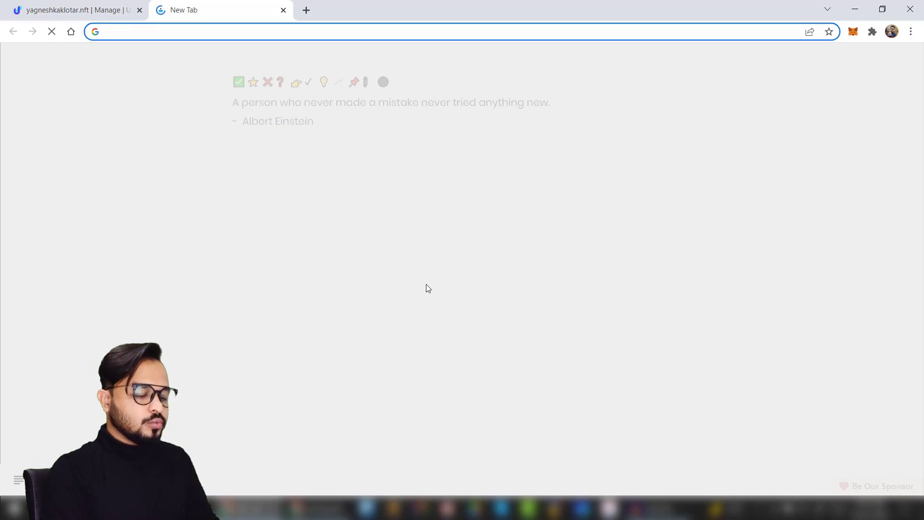
pyautogui.write('pinata.cloud')
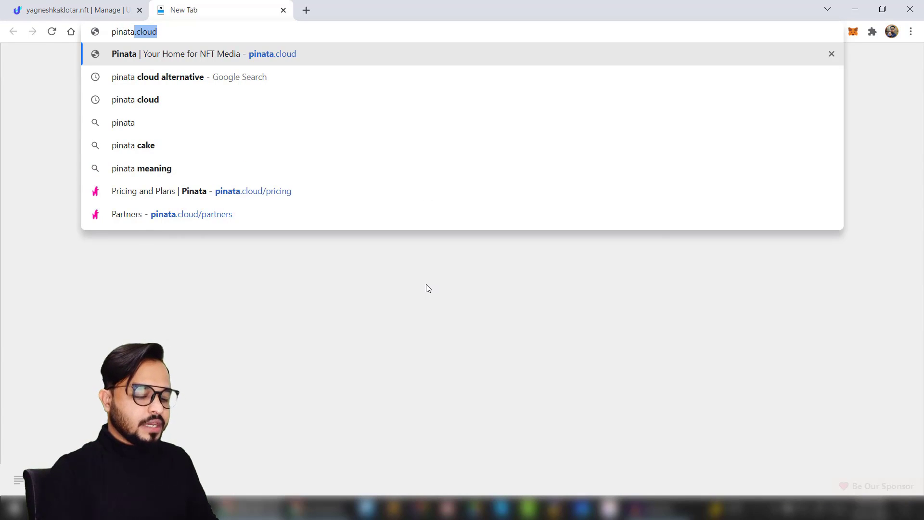
pyautogui.press('Return')
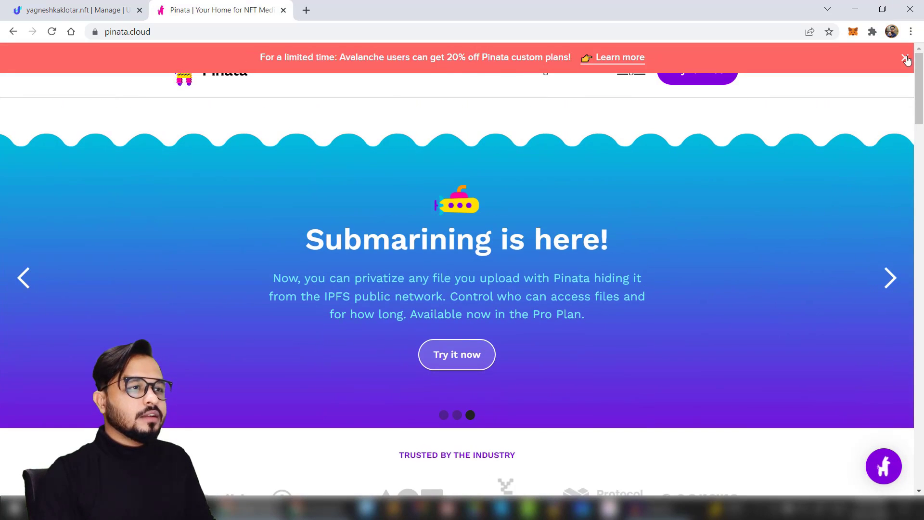
pyautogui.click(905, 58)
# Step: Review the Free plan's features on the Pricing page and choose its Sign up now
pyautogui.click(533, 71)
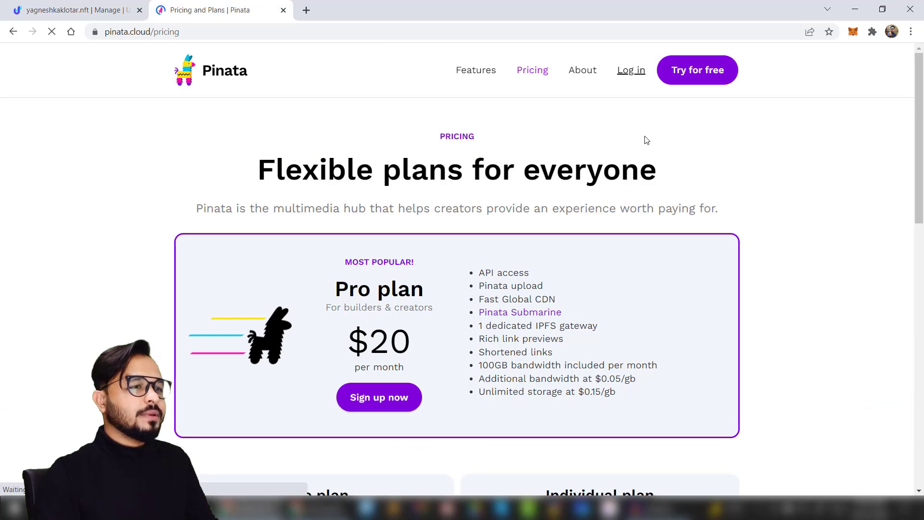
pyautogui.moveTo(916, 124); pyautogui.dragTo(922, 224)
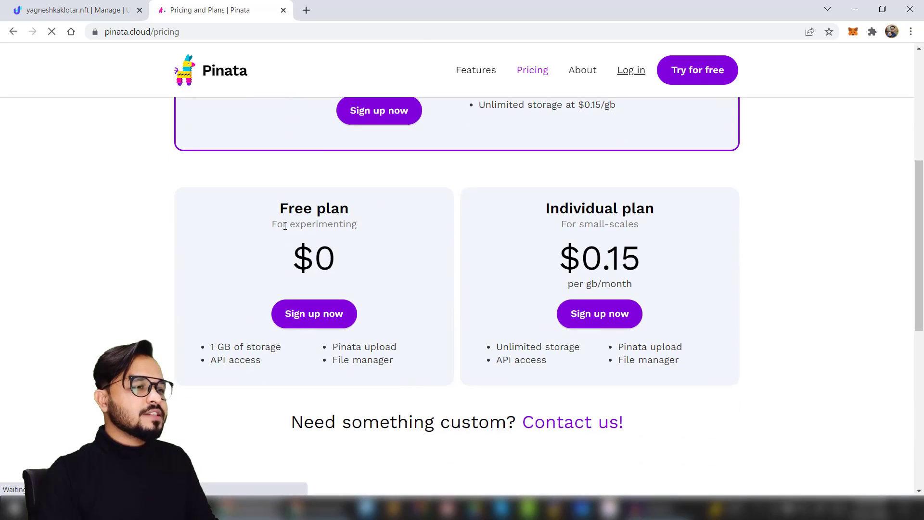
pyautogui.moveTo(276, 209); pyautogui.dragTo(374, 212)
pyautogui.moveTo(274, 222); pyautogui.dragTo(391, 229)
pyautogui.click(398, 241)
pyautogui.moveTo(211, 347); pyautogui.dragTo(284, 364)
pyautogui.moveTo(332, 346); pyautogui.dragTo(411, 364)
pyautogui.click(412, 364)
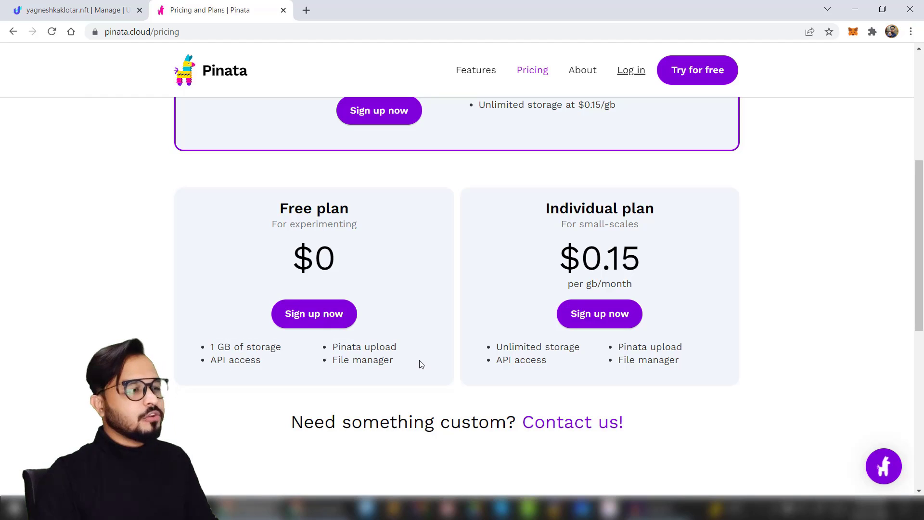
pyautogui.click(307, 321)
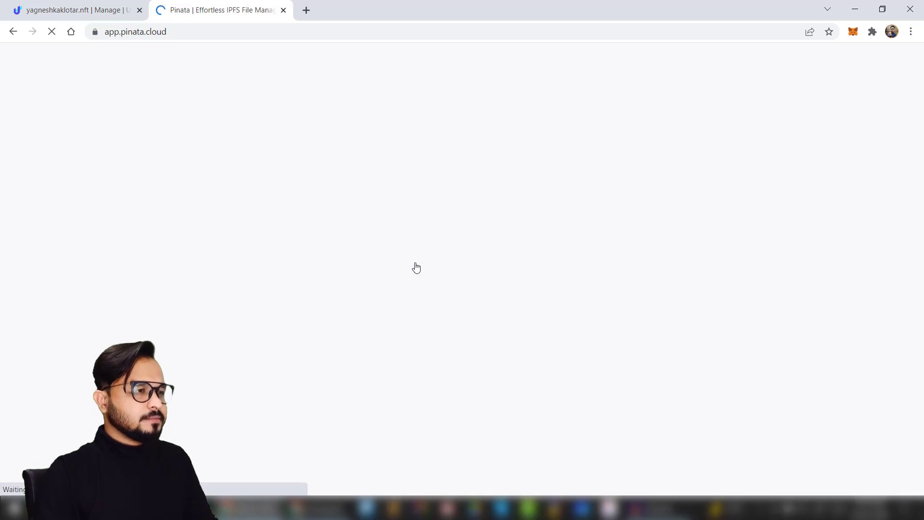
# Step: Enter the first and last name in the registration form, fixing a typo in the first name
pyautogui.scroll(-2, 822, 125)
pyautogui.click(435, 164)
pyautogui.write('Yagneshq')
pyautogui.press('Tab')
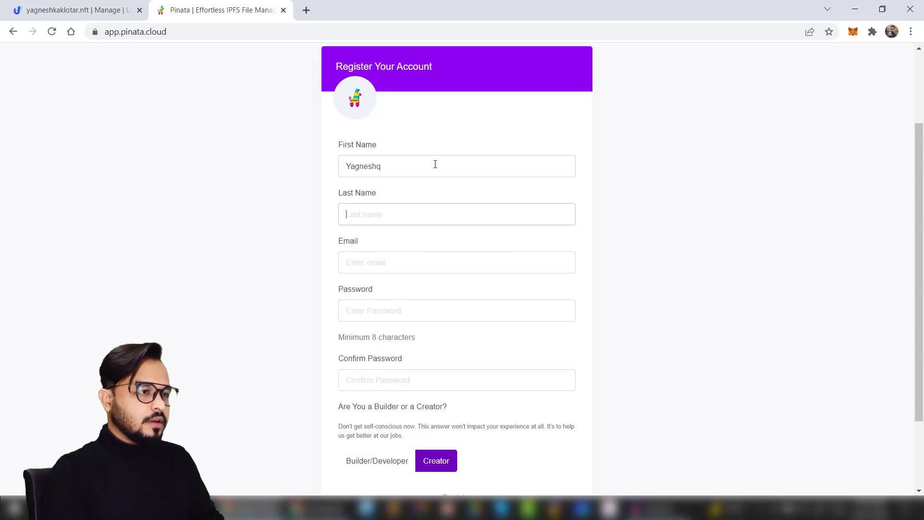
pyautogui.click(435, 164)
pyautogui.press('BackSpace')
pyautogui.press('Tab')
pyautogui.write('Kaklotar')
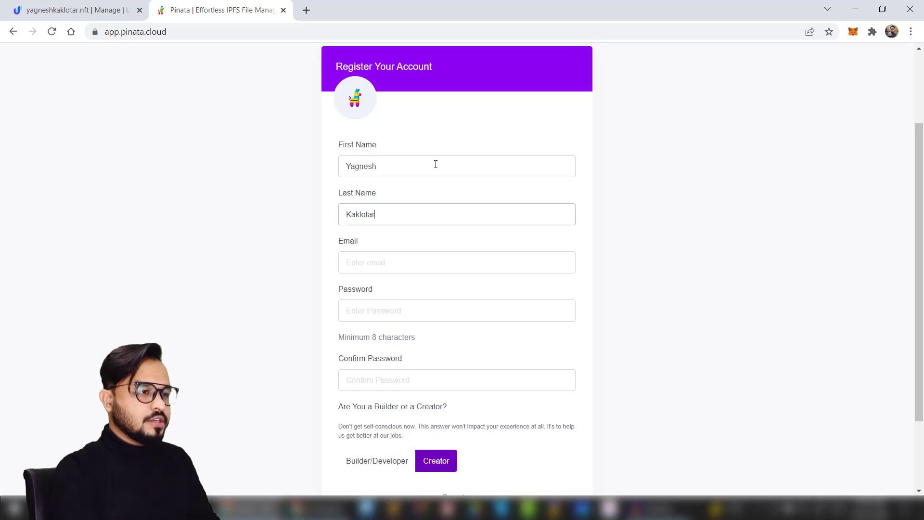
# Step: Fill in the email address, password and confirmation, then submit the registration
pyautogui.press('Tab')
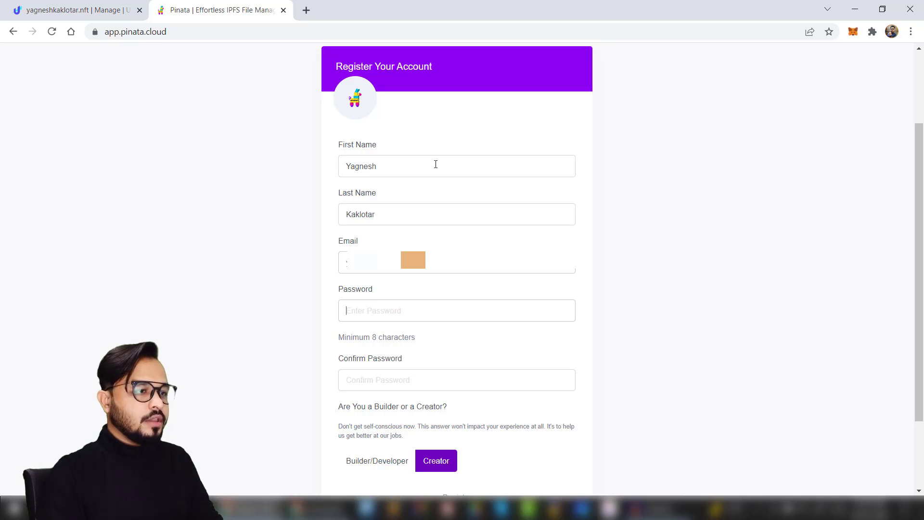
pyautogui.write('•••••••••••••')
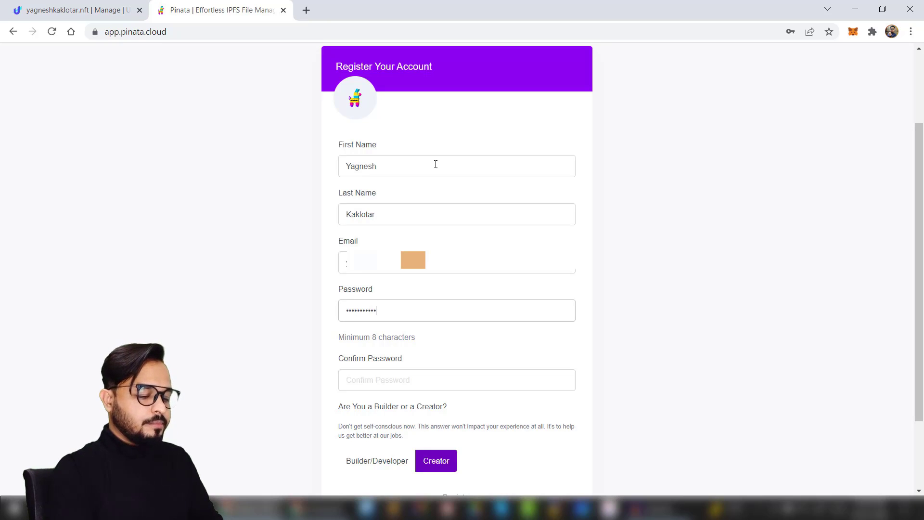
pyautogui.hotkey('ctrl', 'a')
pyautogui.write('••••••••')
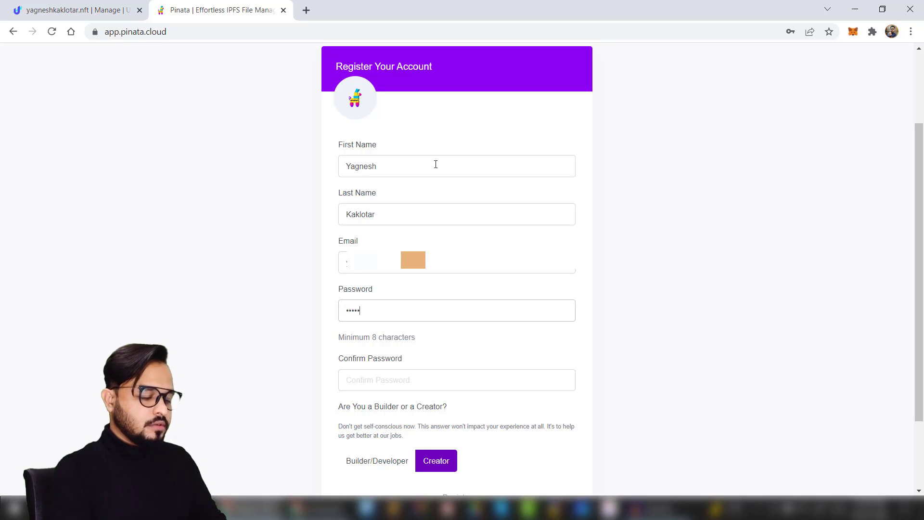
pyautogui.write('•••')
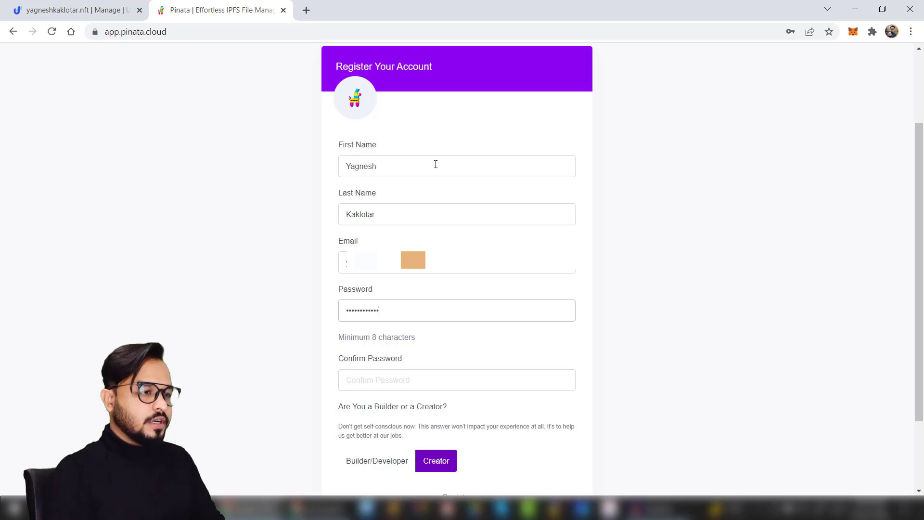
pyautogui.press('Tab')
pyautogui.write('••••••••••••')
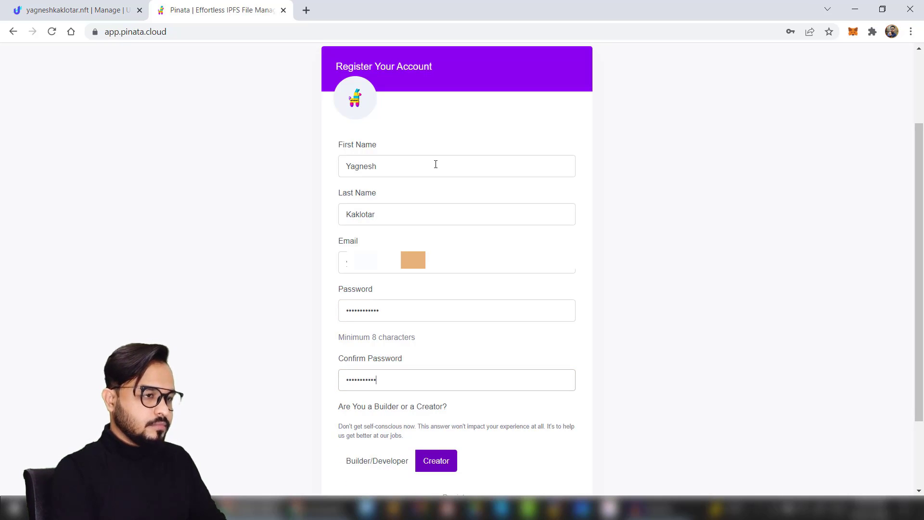
pyautogui.scroll(-2, 430, 314)
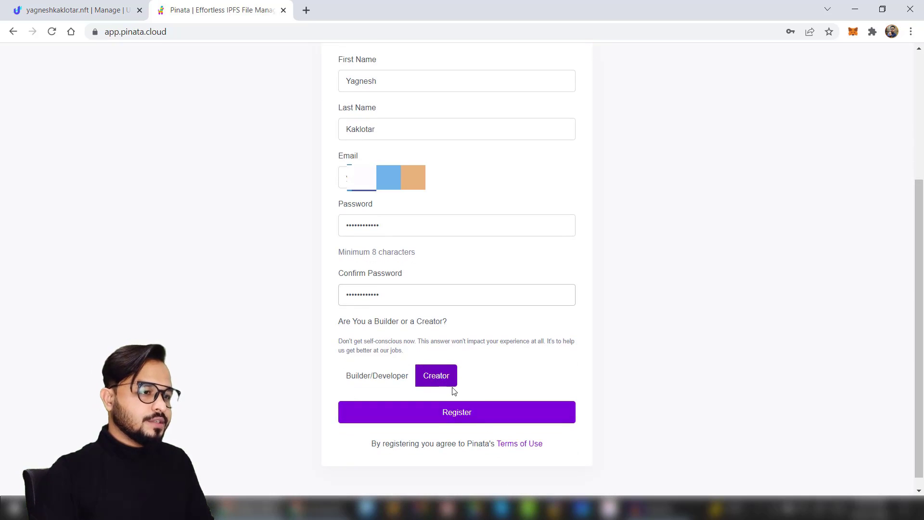
pyautogui.click(457, 414)
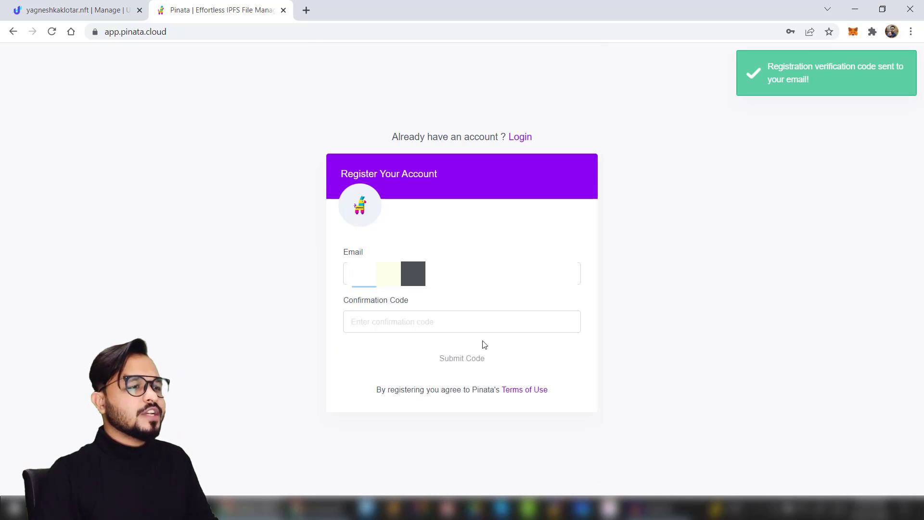
# Step: Ready the confirmation code field and switch to the Gmail inbox
pyautogui.click(416, 322)
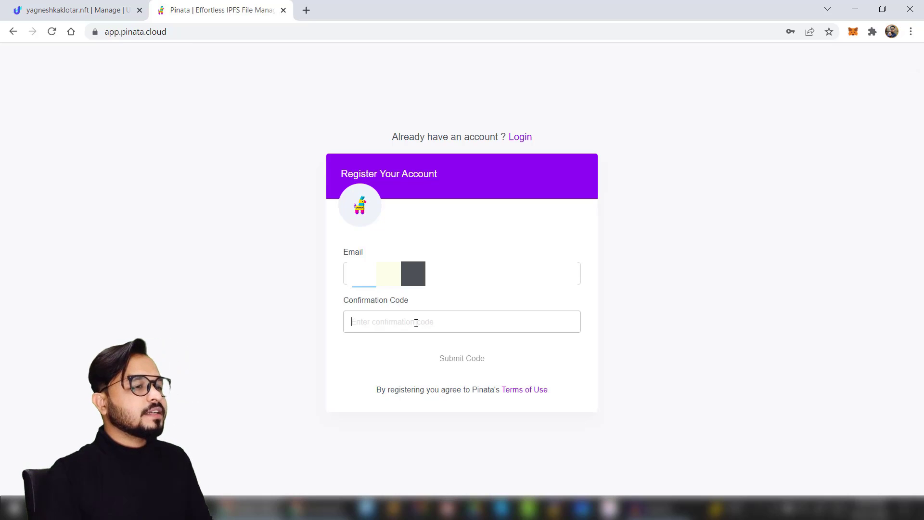
pyautogui.hotkey('alt', 'Tab')
pyautogui.click(60, 95)
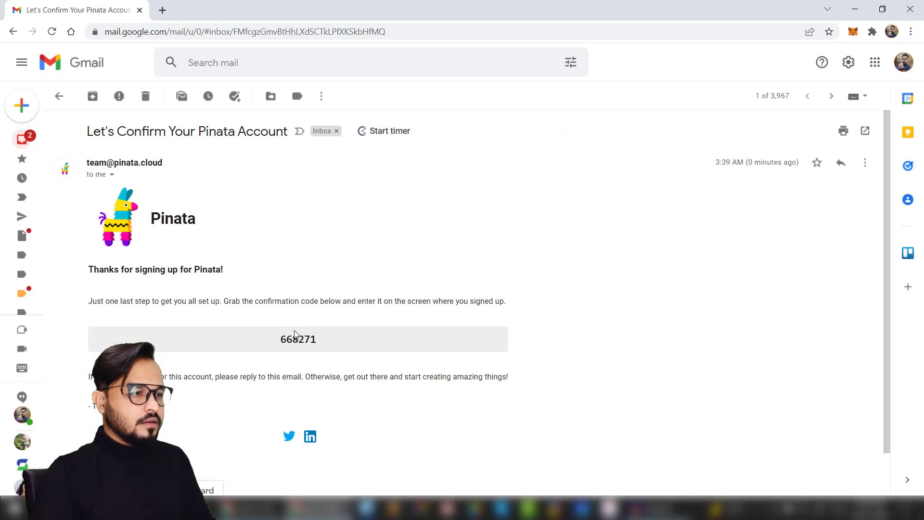
pyautogui.doubleClick(295, 334)
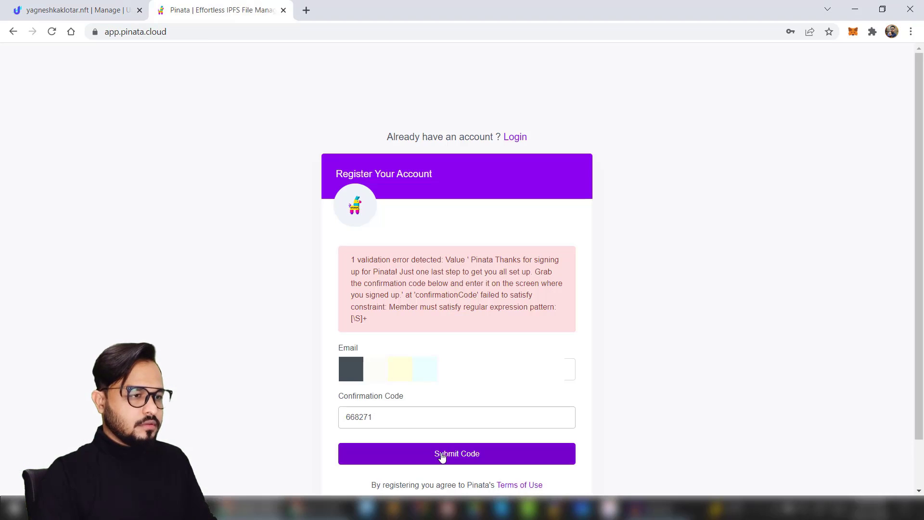
pyautogui.click(439, 457)
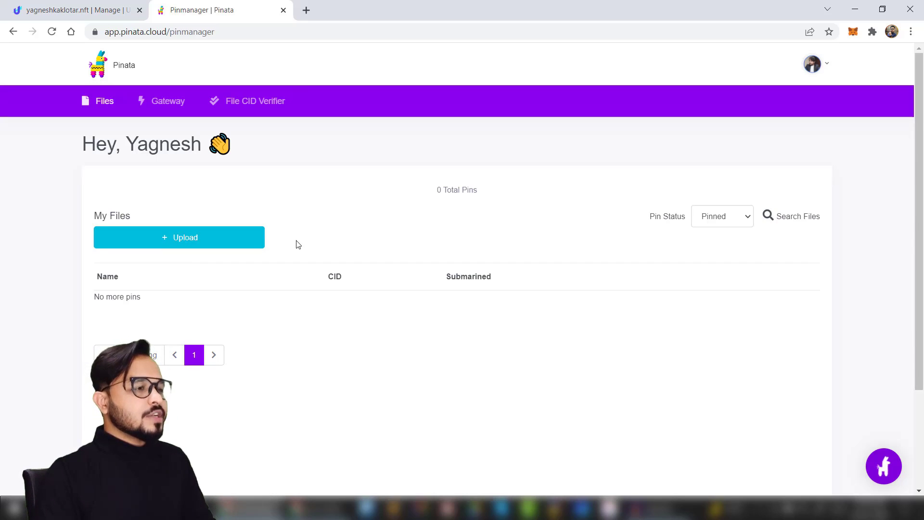
# Step: Upload the HTML page from Web 3.0 > YouTube Jump-Start Guide as a single file
pyautogui.click(175, 242)
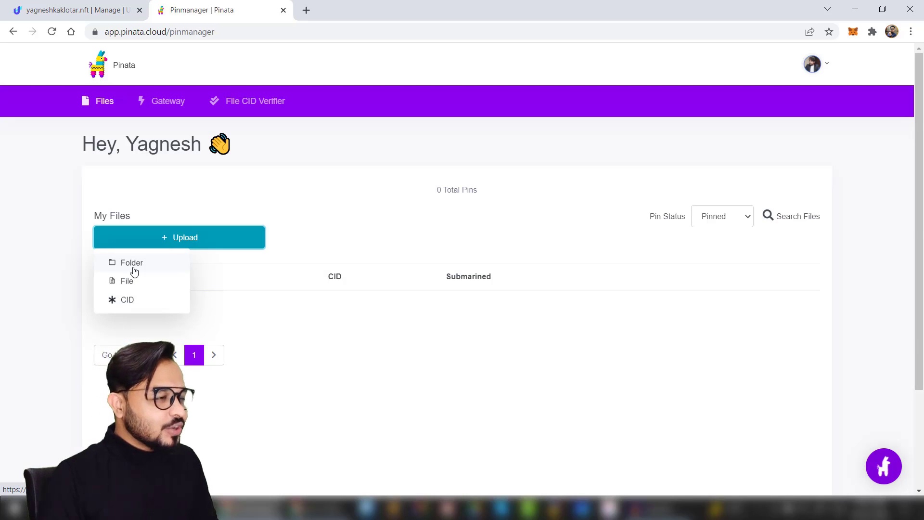
pyautogui.click(133, 284)
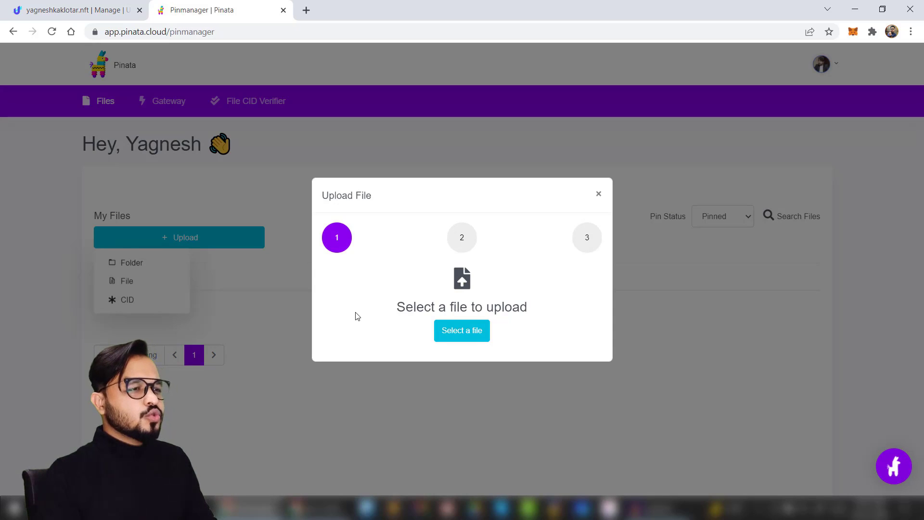
pyautogui.click(459, 332)
pyautogui.doubleClick(222, 147)
pyautogui.doubleClick(202, 130)
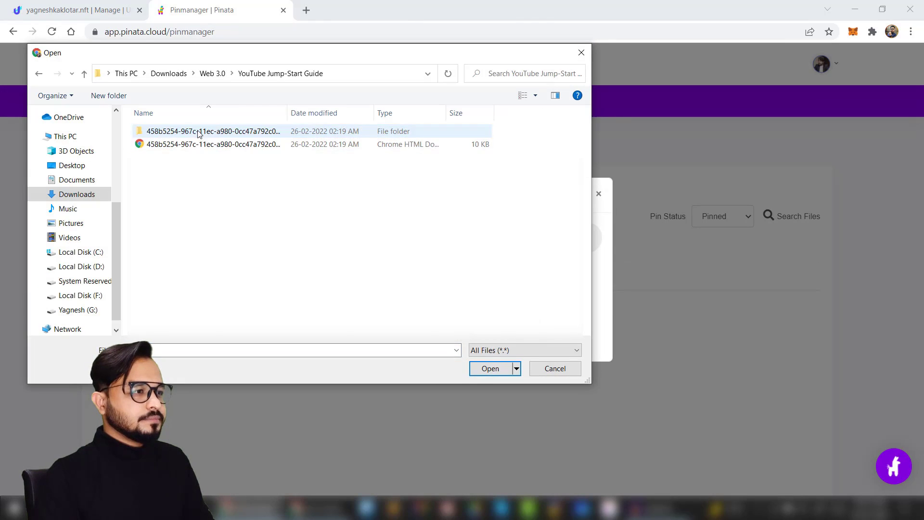
pyautogui.doubleClick(202, 144)
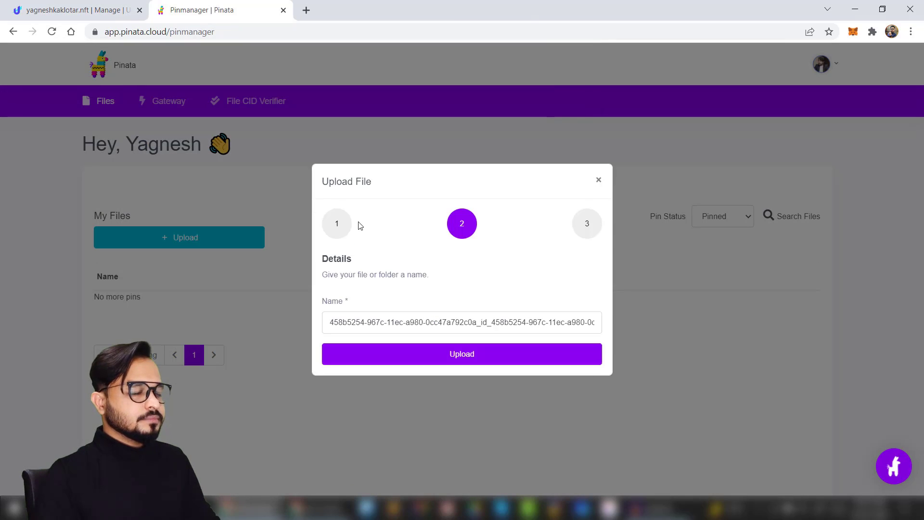
pyautogui.click(482, 362)
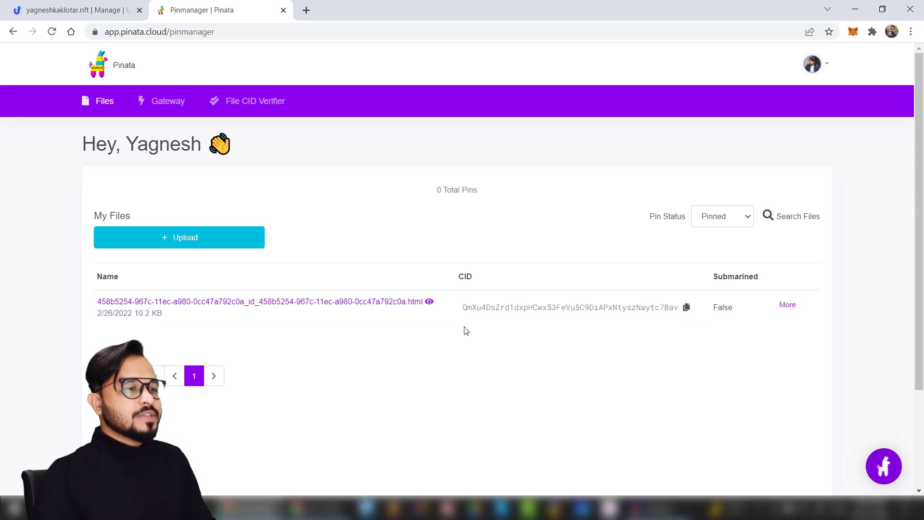
# Step: Paste the file's CID as the domain's IPFS hash, launch the website and sign with MetaMask
pyautogui.click(687, 308)
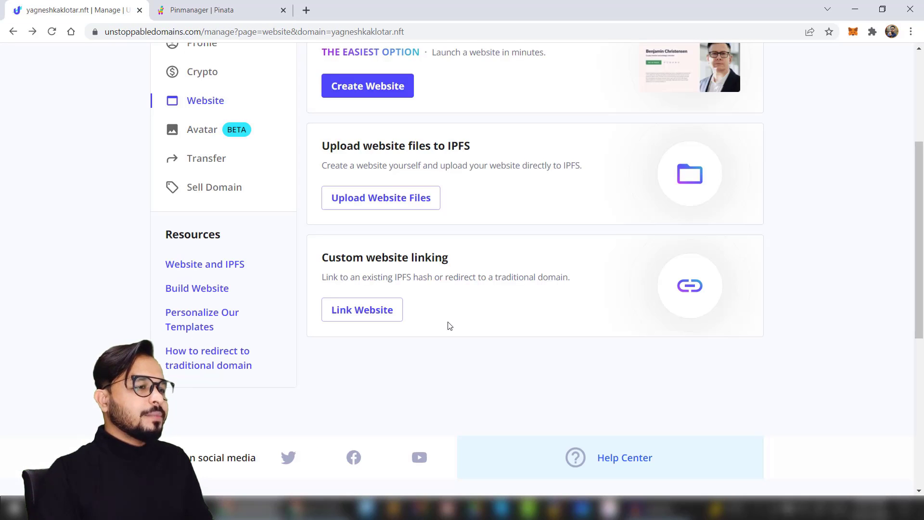
pyautogui.click(363, 312)
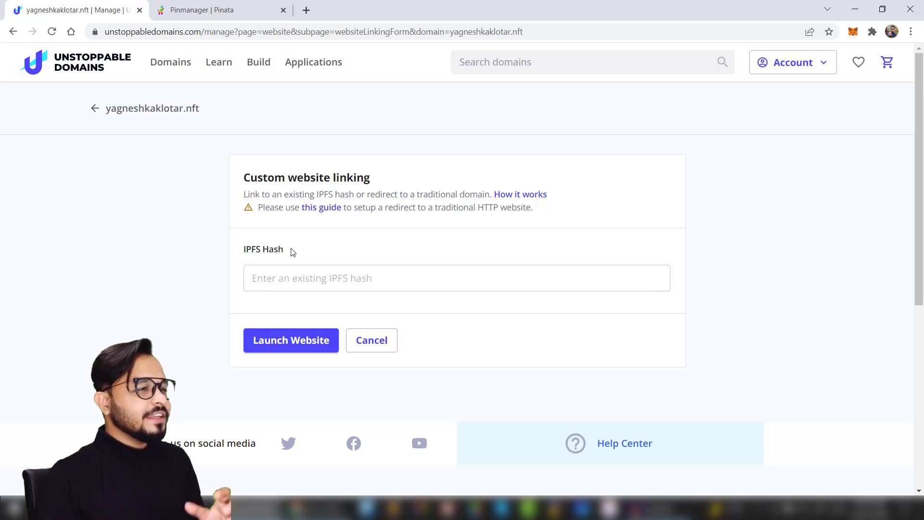
pyautogui.click(273, 281)
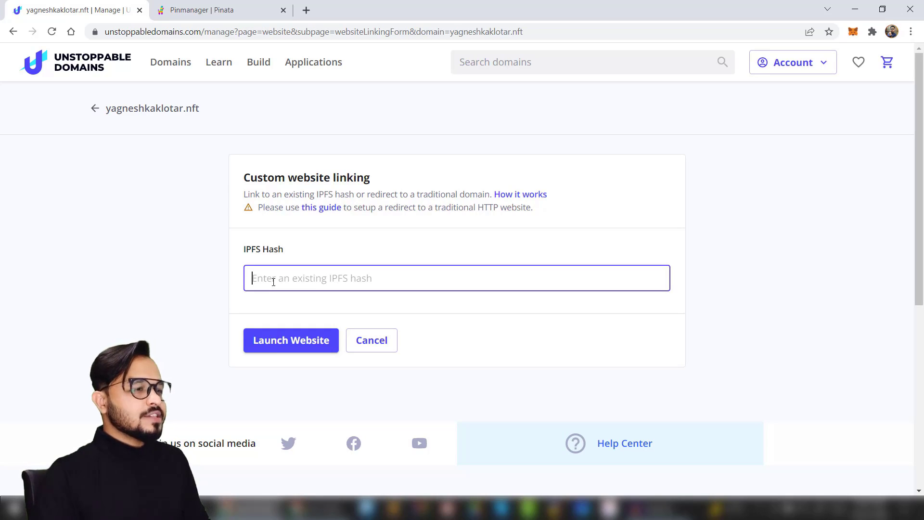
pyautogui.hotkey('ctrl', 'v')
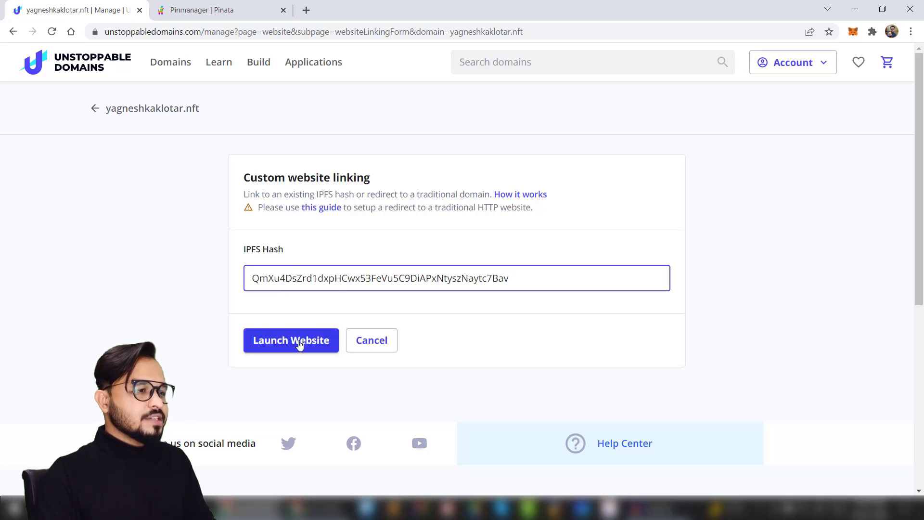
pyautogui.click(282, 344)
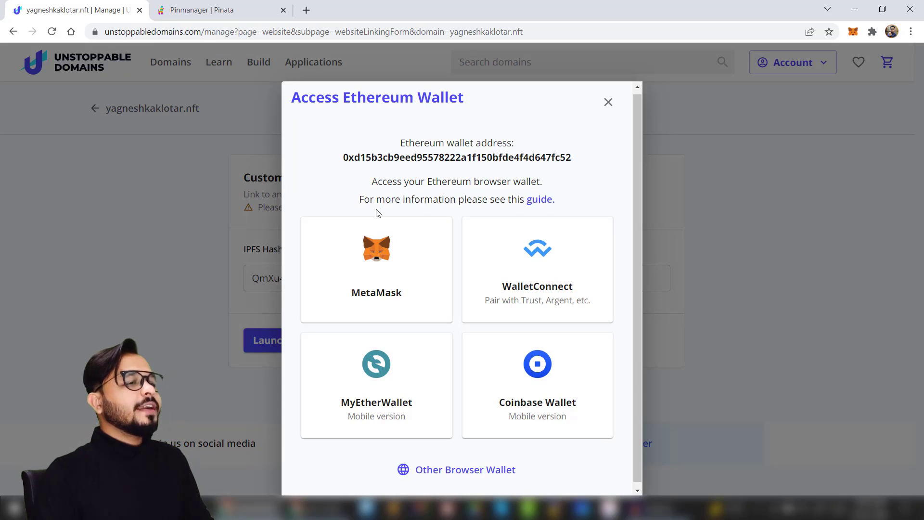
pyautogui.click(393, 265)
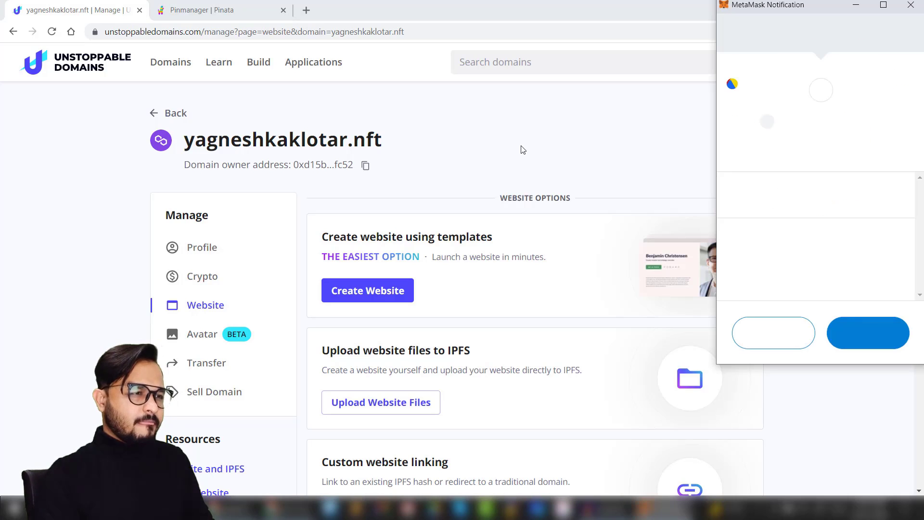
pyautogui.click(845, 330)
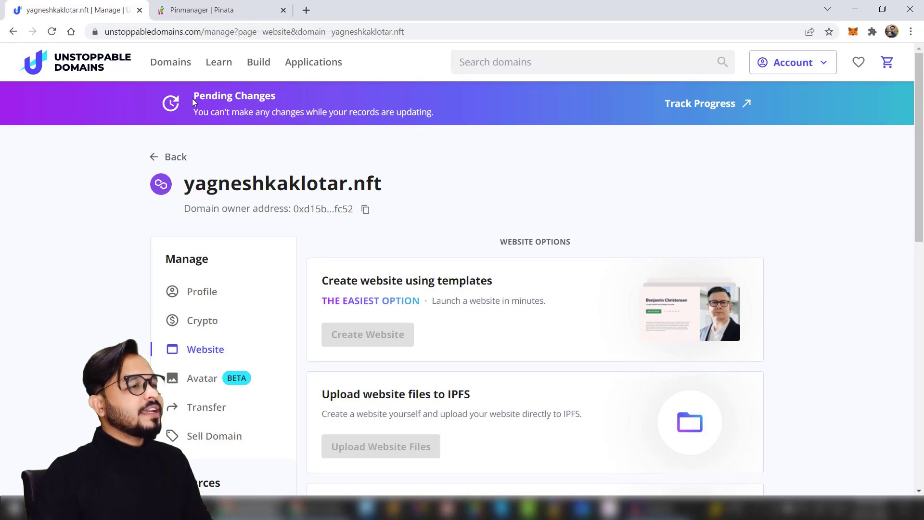
# Step: Review the Pending Changes notice saying the domain's records are updating
pyautogui.moveTo(193, 101); pyautogui.dragTo(275, 99)
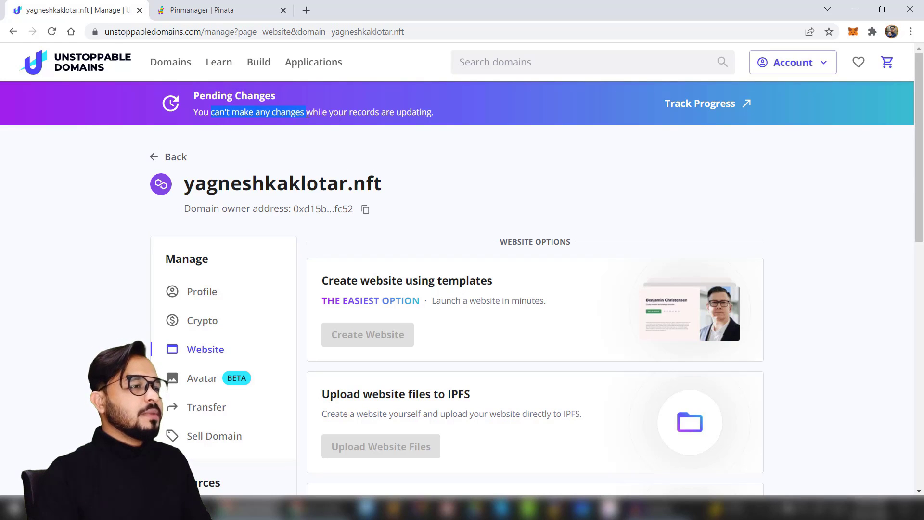
pyautogui.moveTo(350, 115); pyautogui.dragTo(451, 116)
pyautogui.click(452, 118)
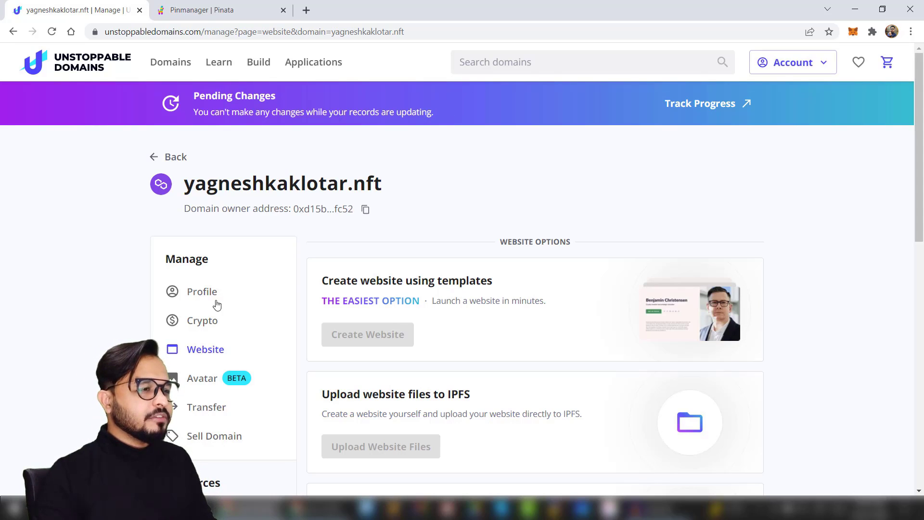
# Step: Set the profile's avatar, display name, description 'Later !' and location India
pyautogui.click(202, 295)
pyautogui.click(518, 336)
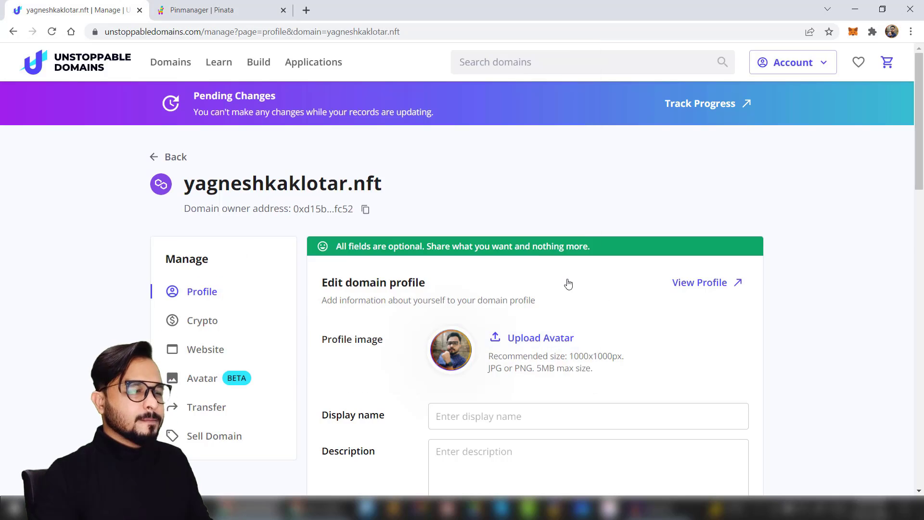
pyautogui.scroll(-4, 567, 284)
pyautogui.click(566, 222)
pyautogui.write('Yagnesh Kaklotar')
pyautogui.click(540, 269)
pyautogui.write('Later !')
pyautogui.press('Tab')
pyautogui.write('India')
# Step: Add the owner's Twitter handle to the profile's social accounts
pyautogui.scroll(-8, 398, 317)
pyautogui.click(472, 231)
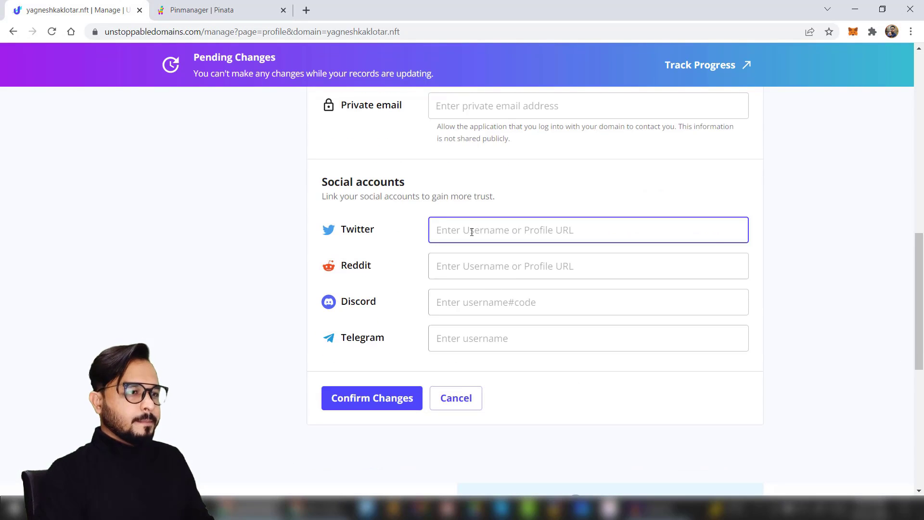
pyautogui.write('@yagneshkaklotar')
pyautogui.press('Return')
pyautogui.scroll(-10, 921, 302)
pyautogui.scroll(-3, 921, 302)
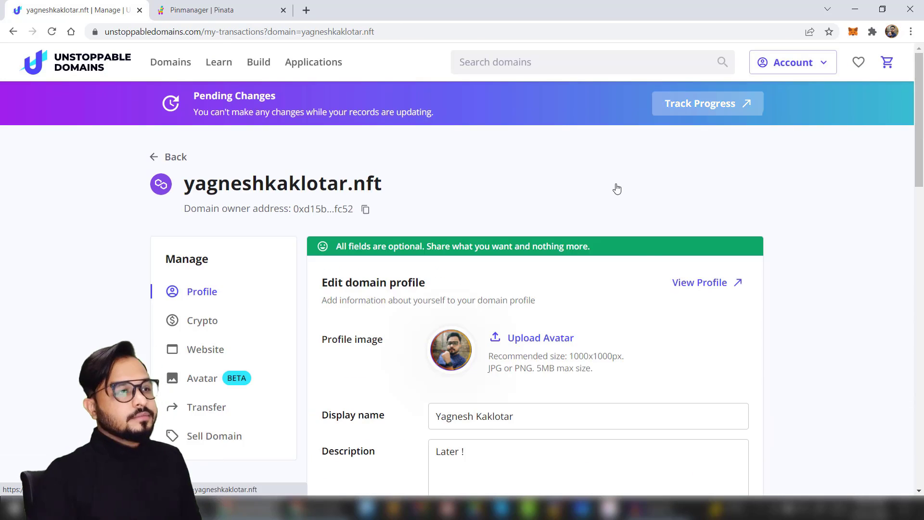
# Step: Track the Update Records transaction, refreshing until it shows Completed, then open a new tab
pyautogui.click(711, 102)
pyautogui.scroll(-2, 94, 201)
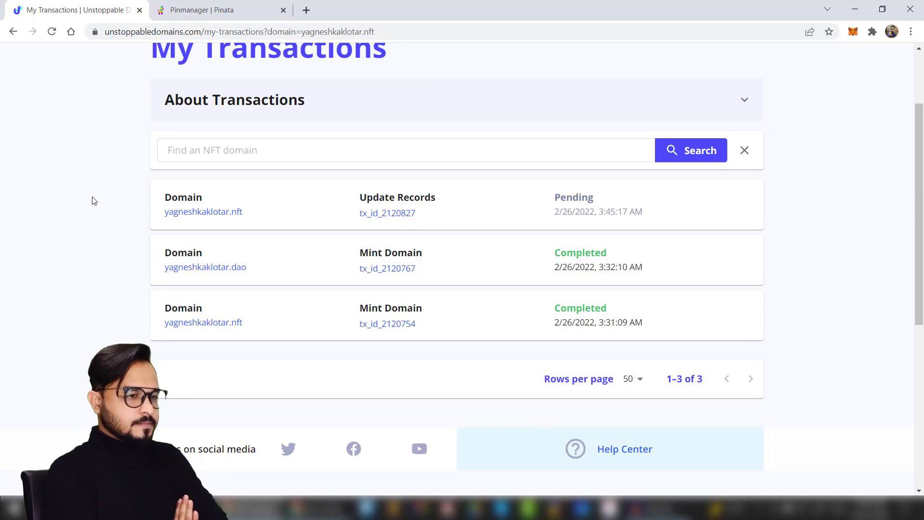
pyautogui.press('F5')
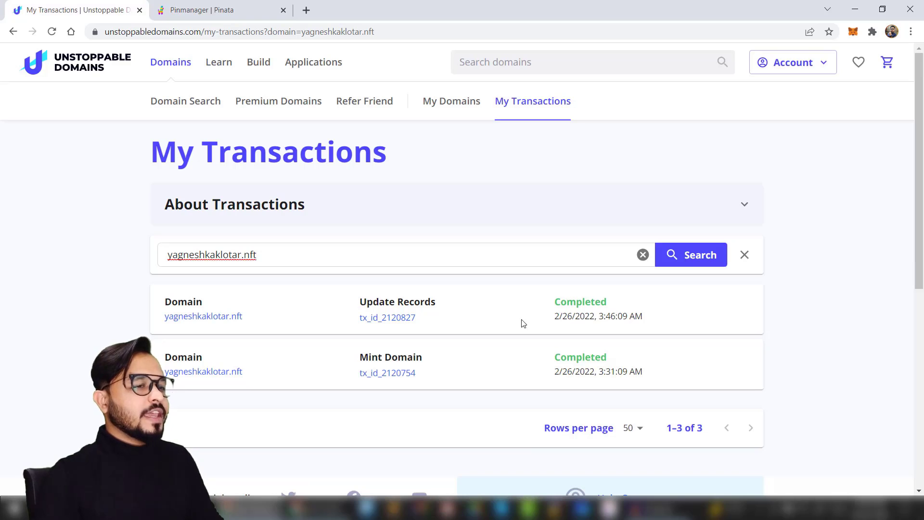
pyautogui.click(613, 312)
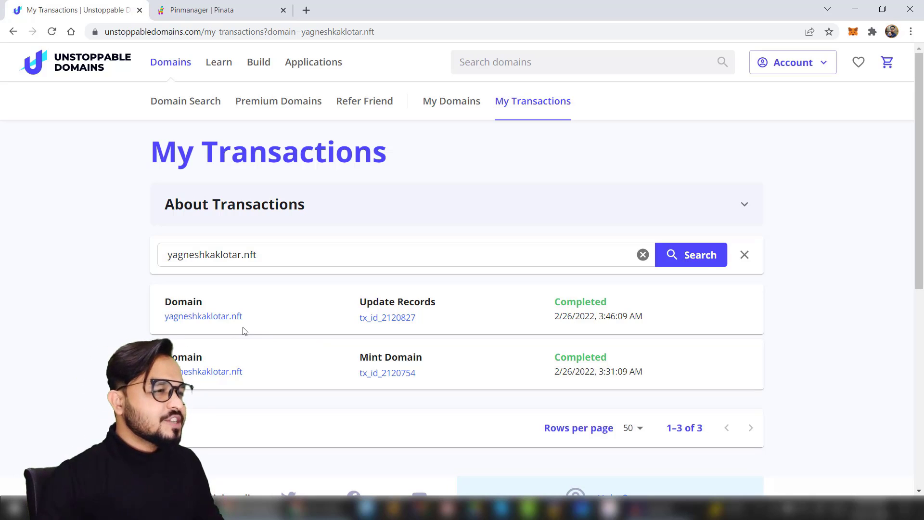
pyautogui.hotkey('ctrl', 't')
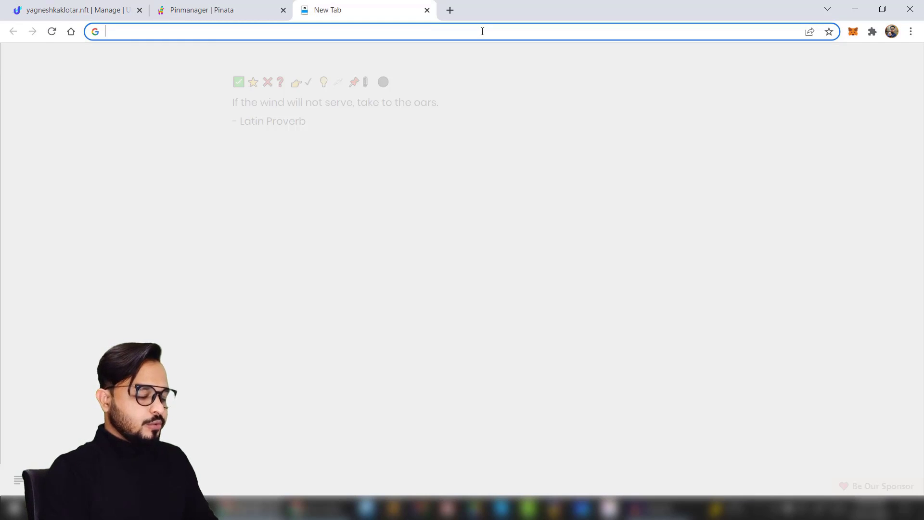
# Step: Enter yagneshkaklotar.nft in the address bar, get only Google results, and open another tab
pyautogui.write('yagneshkakl')
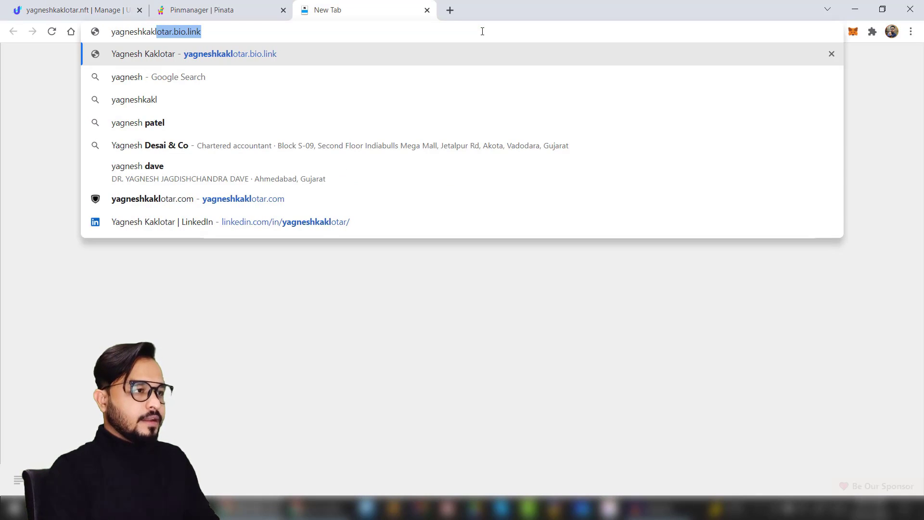
pyautogui.write('otar')
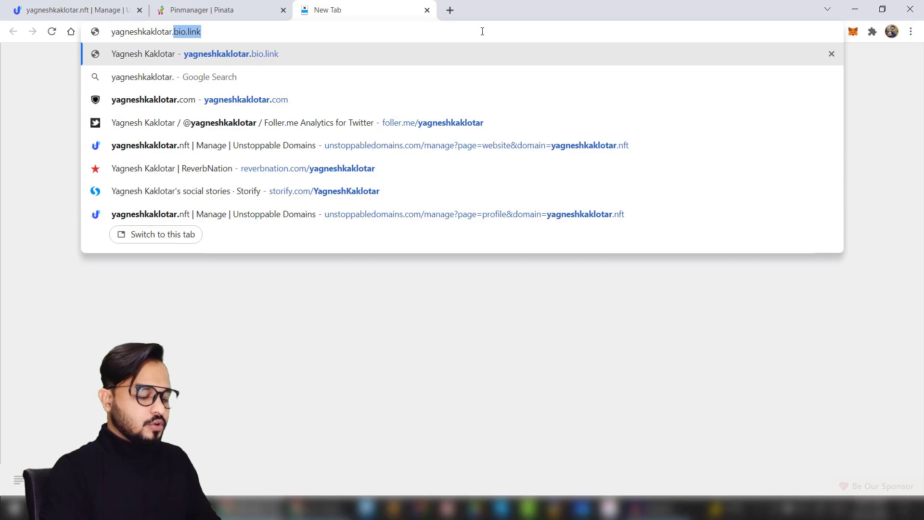
pyautogui.write('.nft')
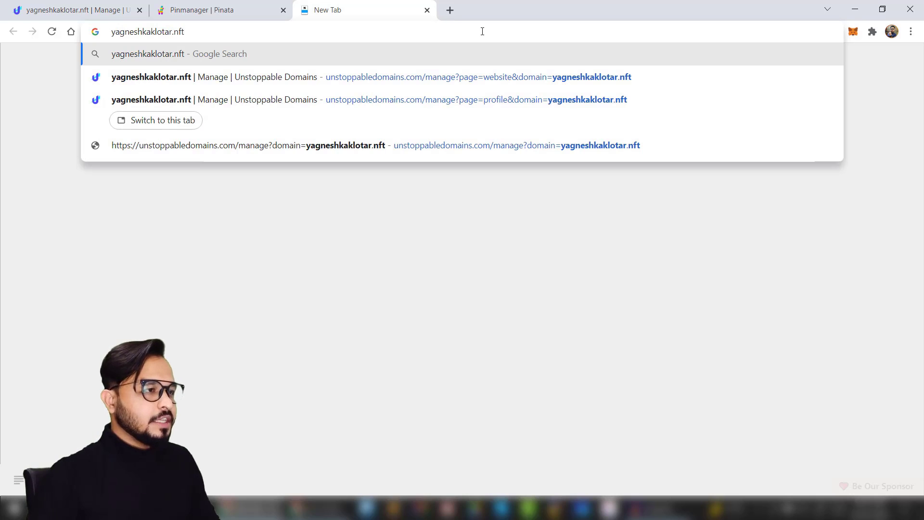
pyautogui.press('Return')
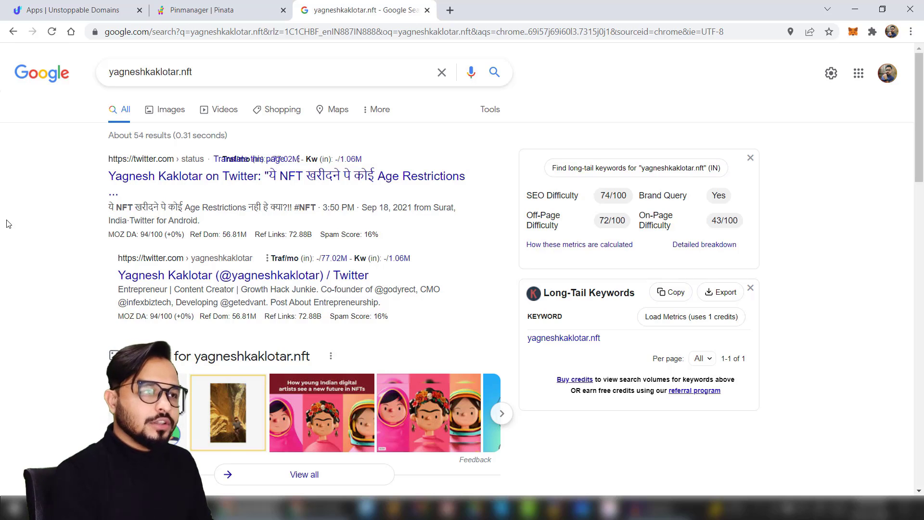
pyautogui.hotkey('ctrl', 't')
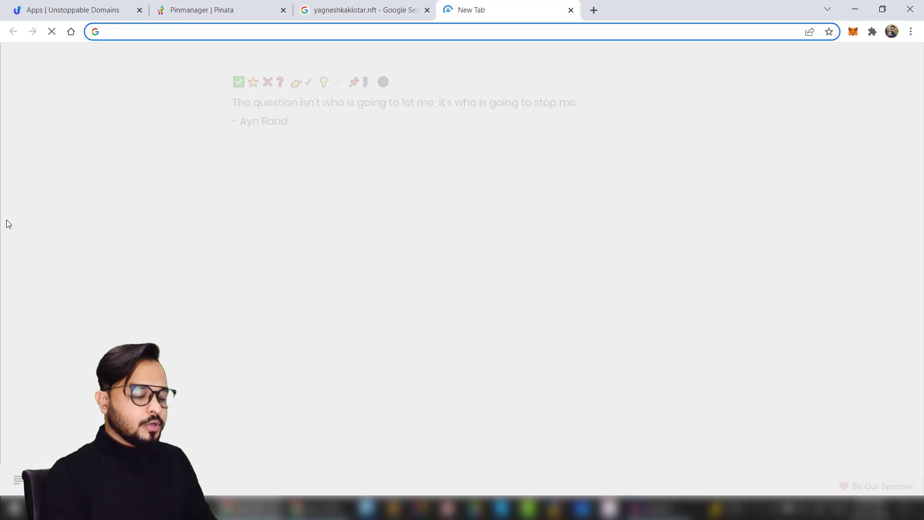
# Step: Find the Unstoppable Extension in the Chrome Web Store and add it to Chrome
pyautogui.write('unstoppable domains chrome extension')
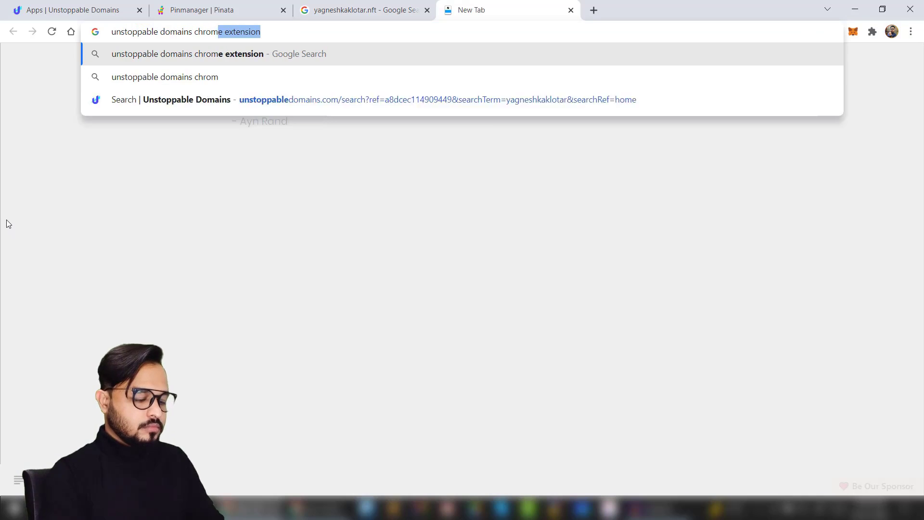
pyautogui.press('Return')
pyautogui.click(169, 175)
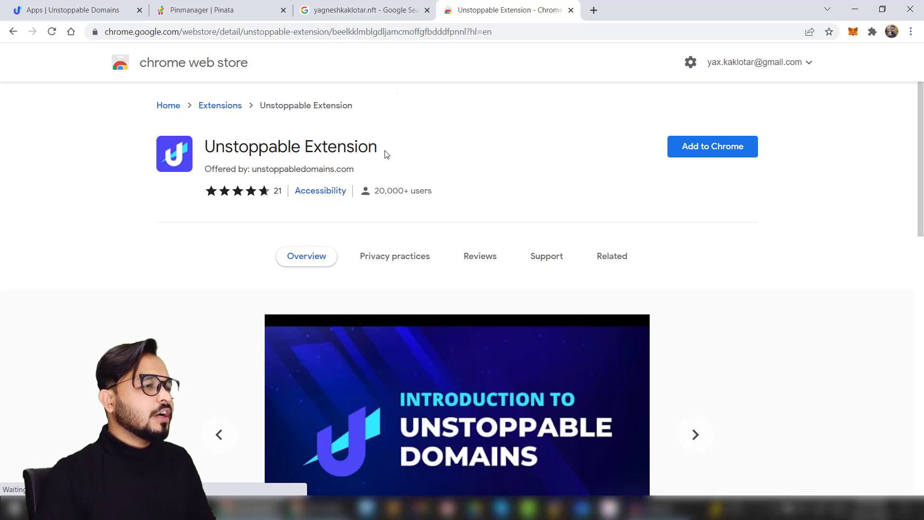
pyautogui.click(719, 150)
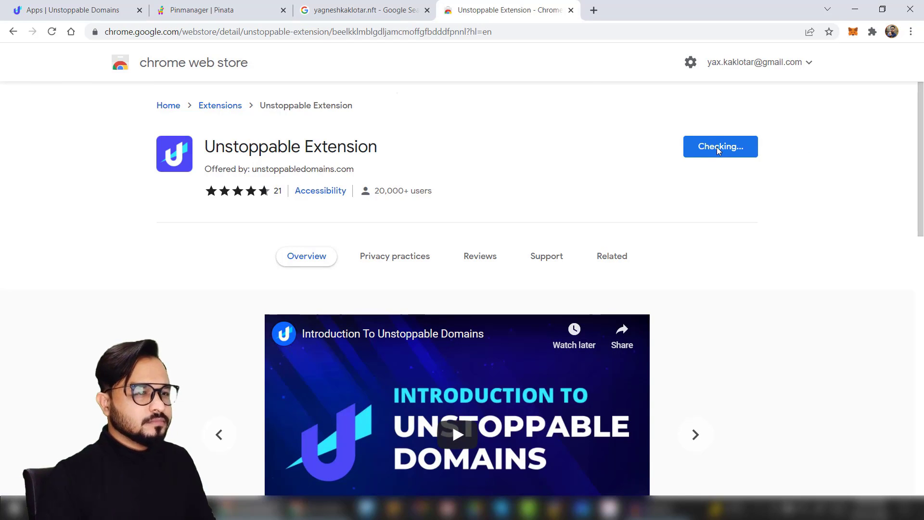
pyautogui.click(500, 151)
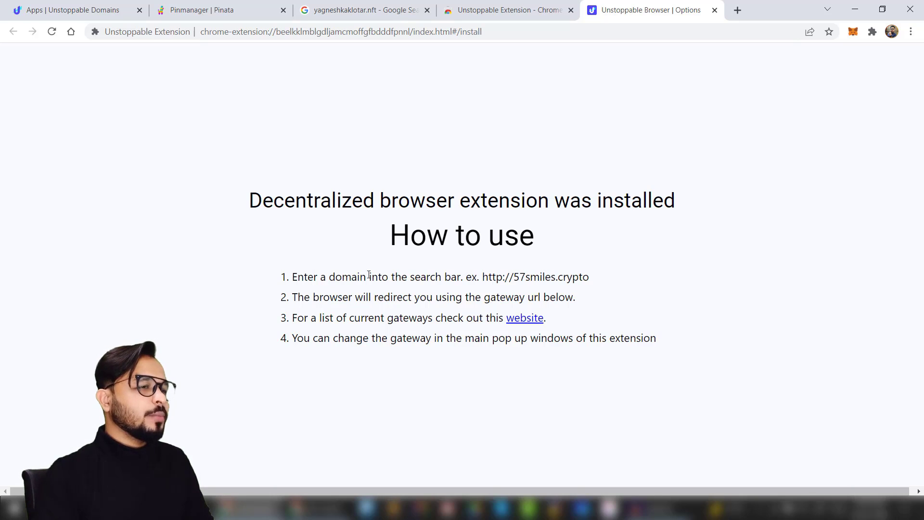
# Step: Read through the extension's four How to use steps
pyautogui.moveTo(303, 276); pyautogui.dragTo(391, 276)
pyautogui.moveTo(322, 297); pyautogui.dragTo(412, 297)
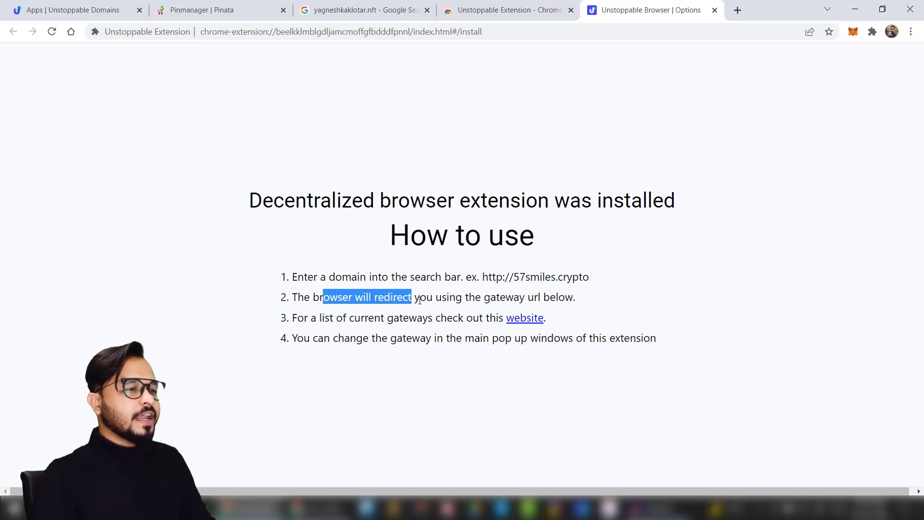
pyautogui.moveTo(313, 319); pyautogui.dragTo(403, 317)
pyautogui.moveTo(330, 338); pyautogui.dragTo(463, 338)
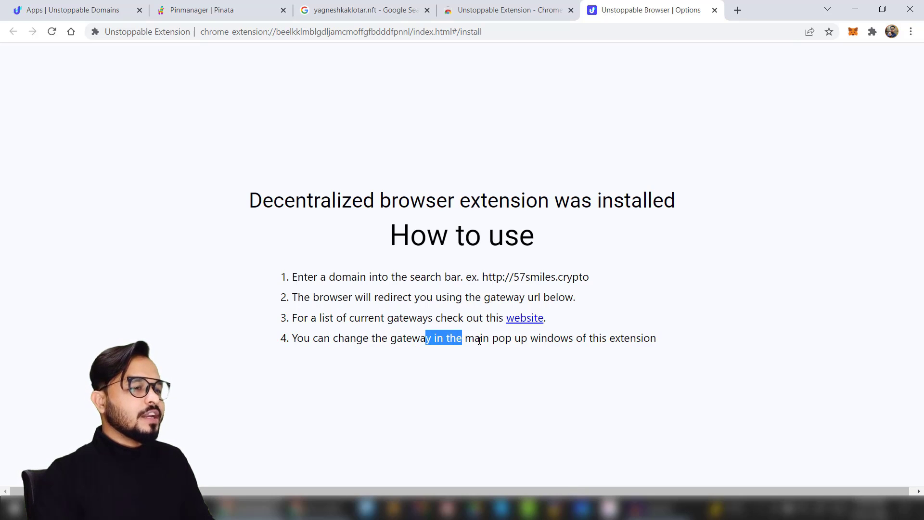
pyautogui.click(672, 340)
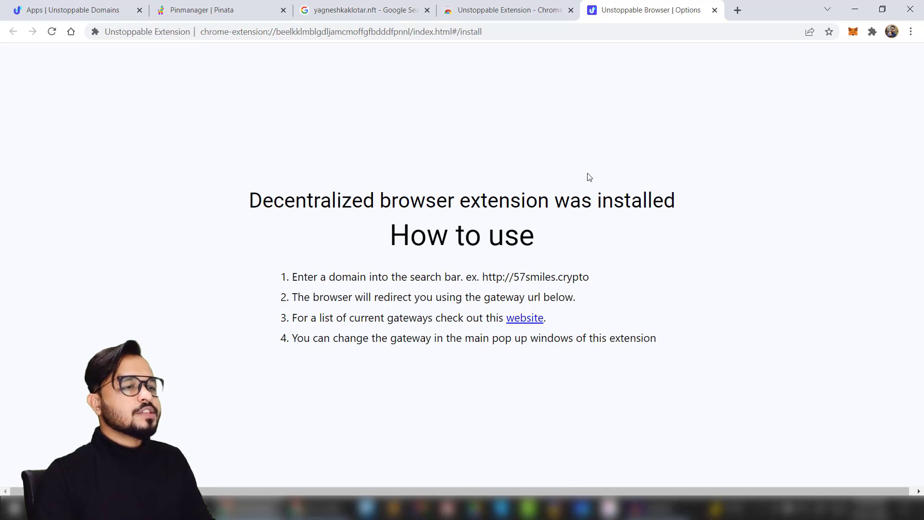
# Step: Try loading yagneshkaklotar.nft in a new tab
pyautogui.hotkey('ctrl', 't')
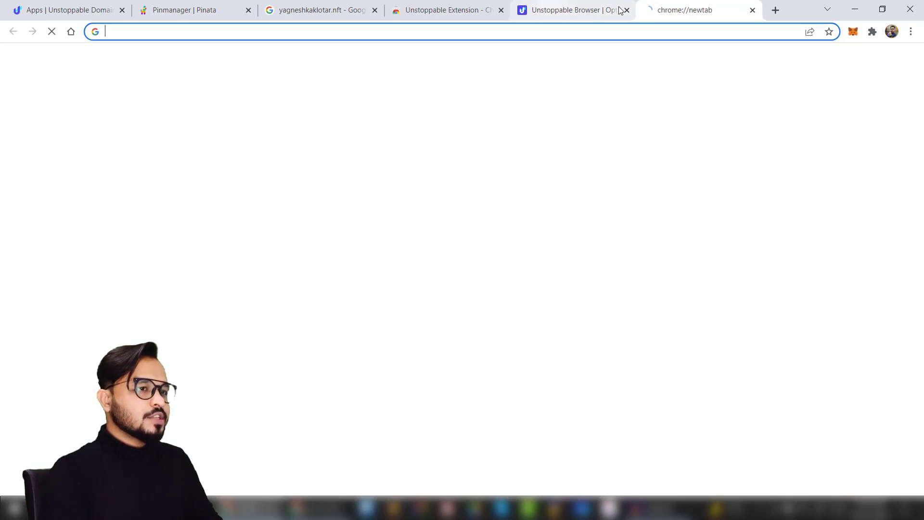
pyautogui.write('yagneshkakl')
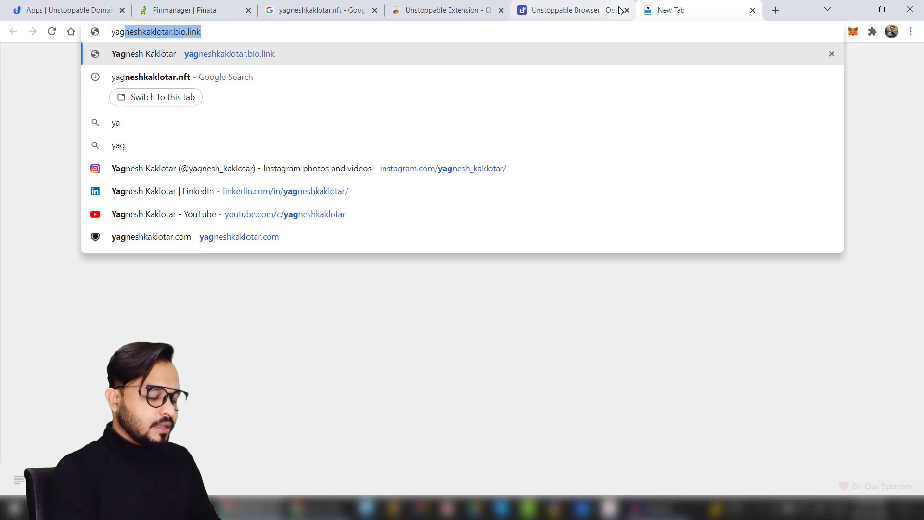
pyautogui.write('otar.')
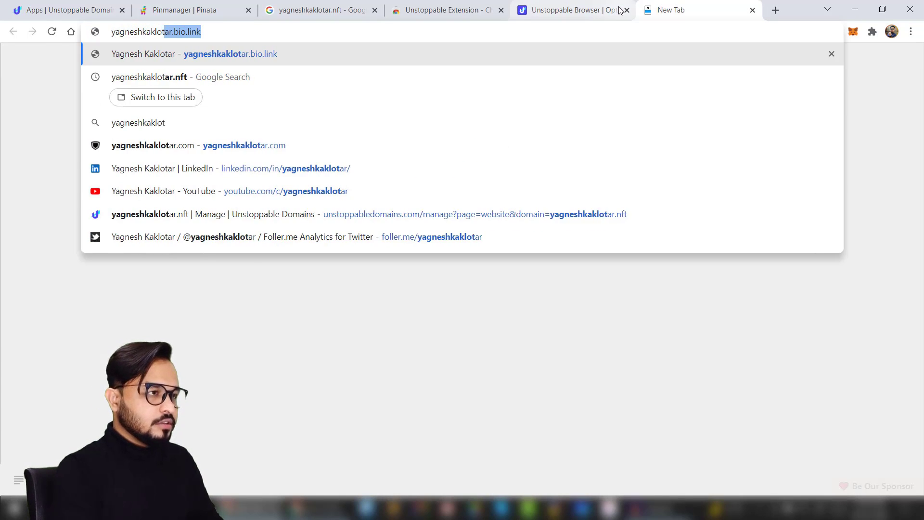
pyautogui.write('nft')
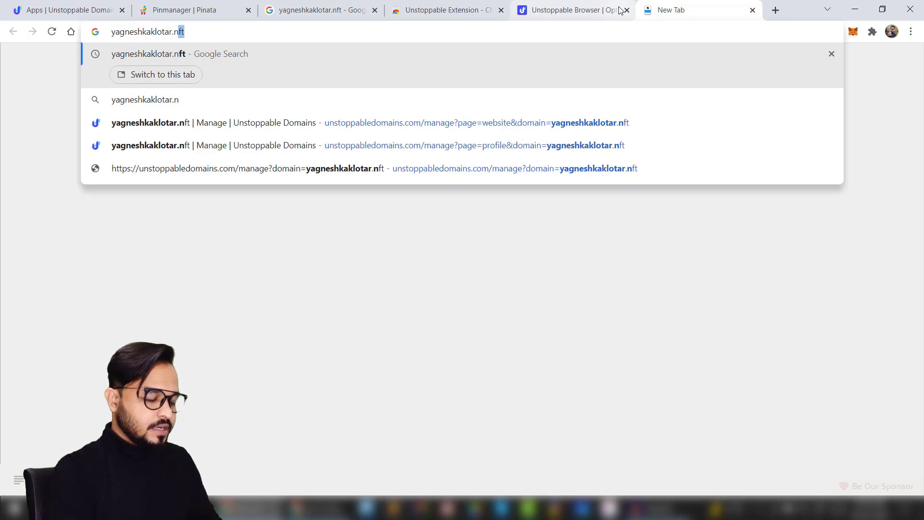
pyautogui.press('Return')
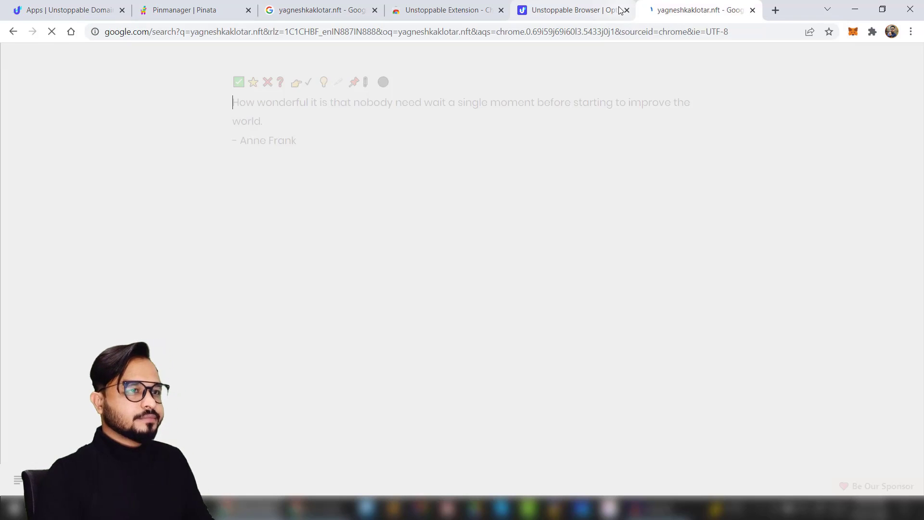
# Step: Pin the extension, set downloads to Directly from IPFS network, and reload yagneshkaklotar.nft
pyautogui.click(871, 32)
pyautogui.click(876, 149)
pyautogui.click(763, 137)
pyautogui.click(763, 138)
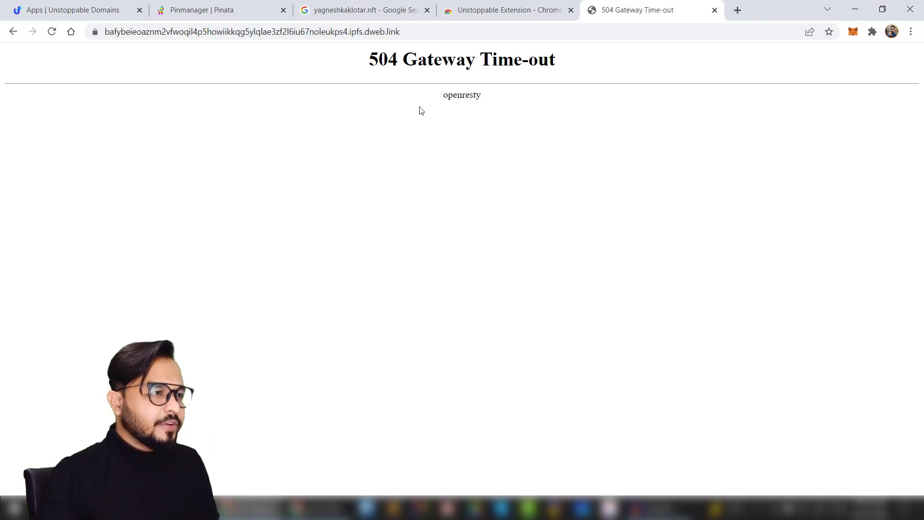
pyautogui.click(476, 29)
pyautogui.write('y')
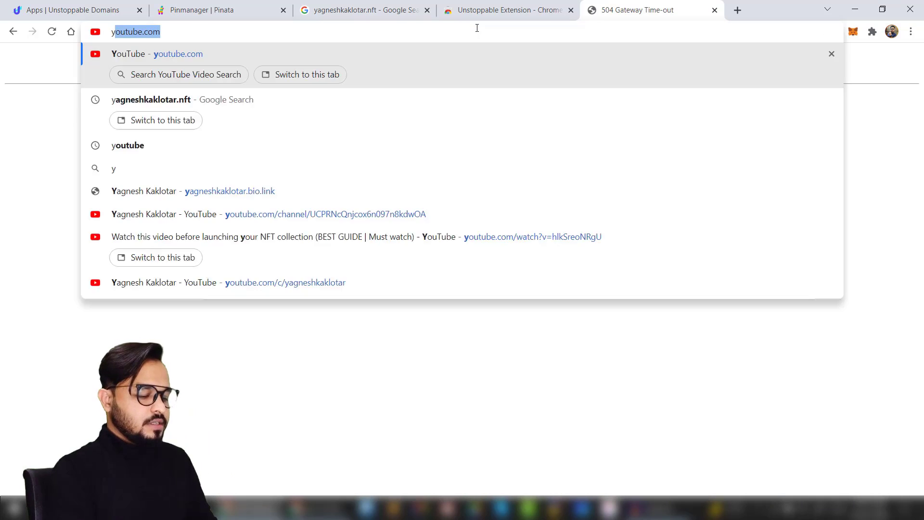
pyautogui.write('agneshkaklo')
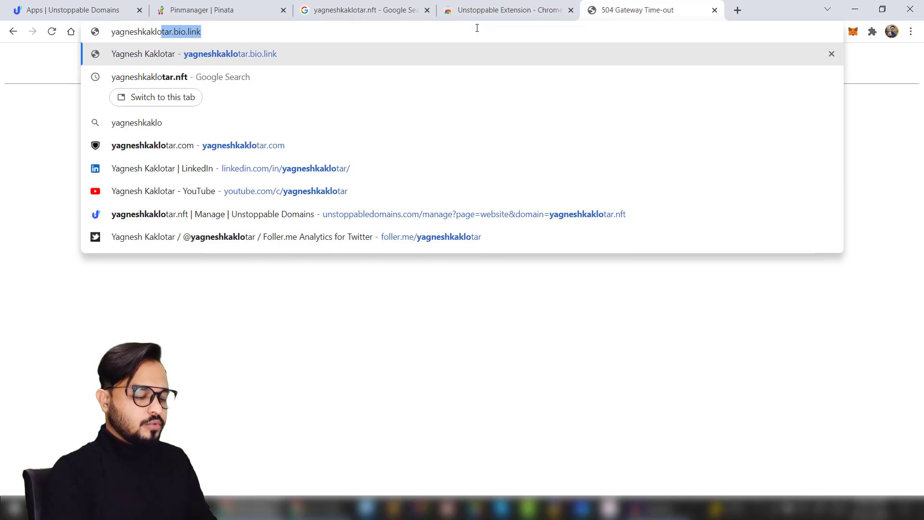
pyautogui.write('tar.nft')
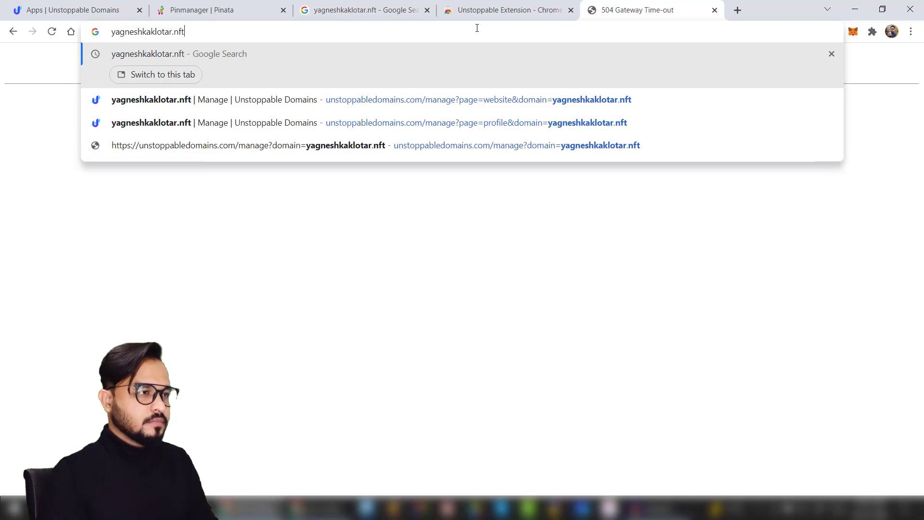
pyautogui.press('Return')
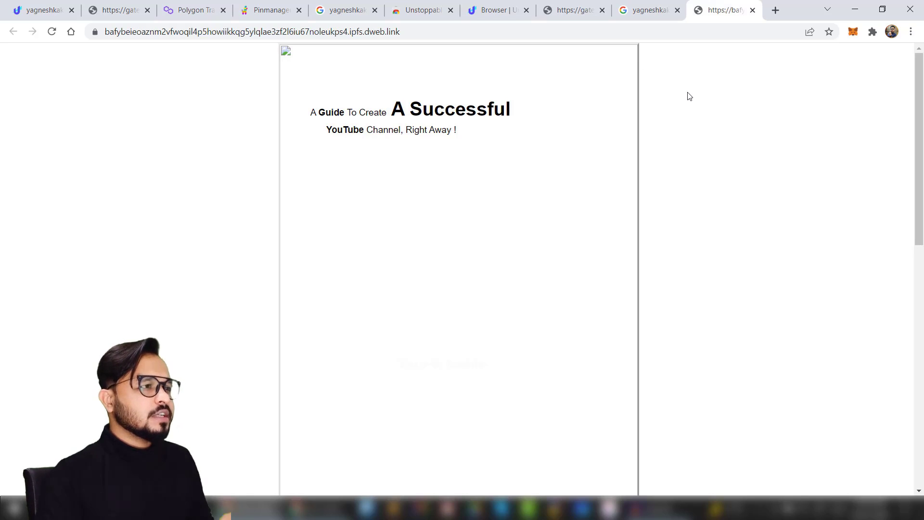
# Step: Pin the Unstoppable Extension to the Chrome toolbar
pyautogui.click(872, 32)
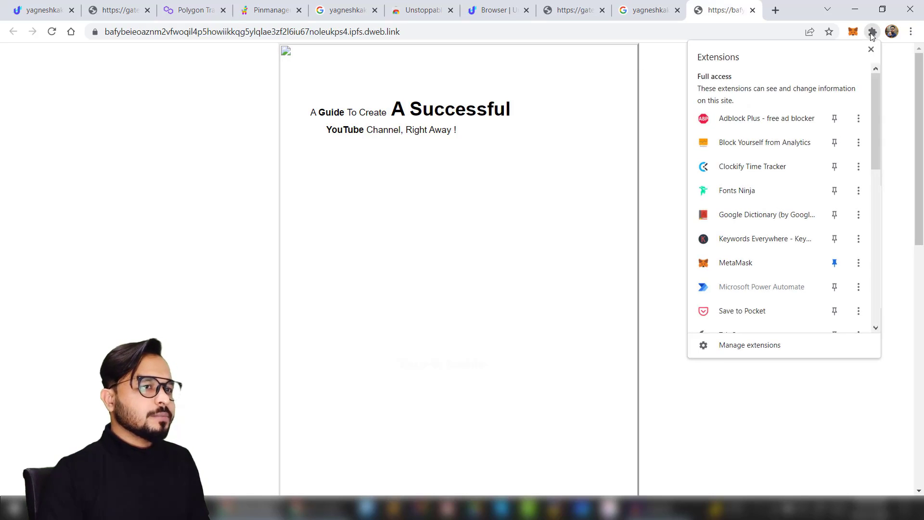
pyautogui.scroll(-10, 879, 188)
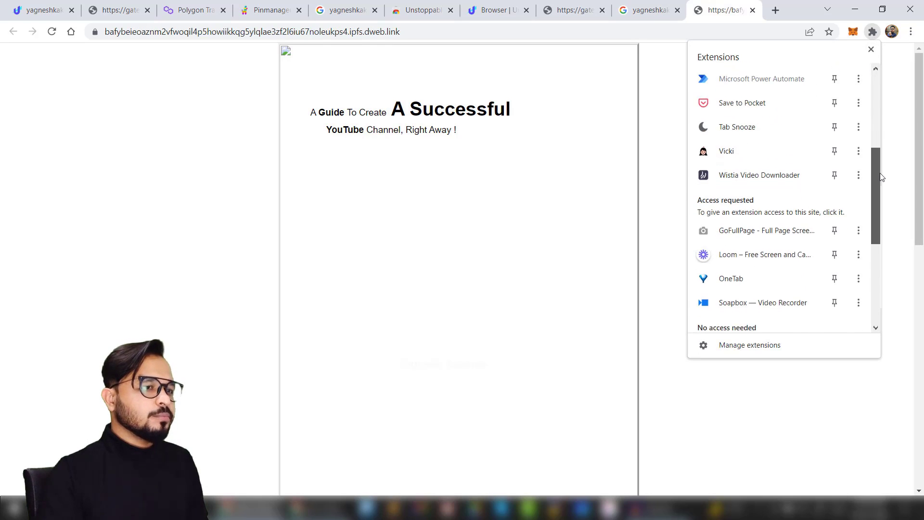
pyautogui.moveTo(882, 218); pyautogui.dragTo(883, 258)
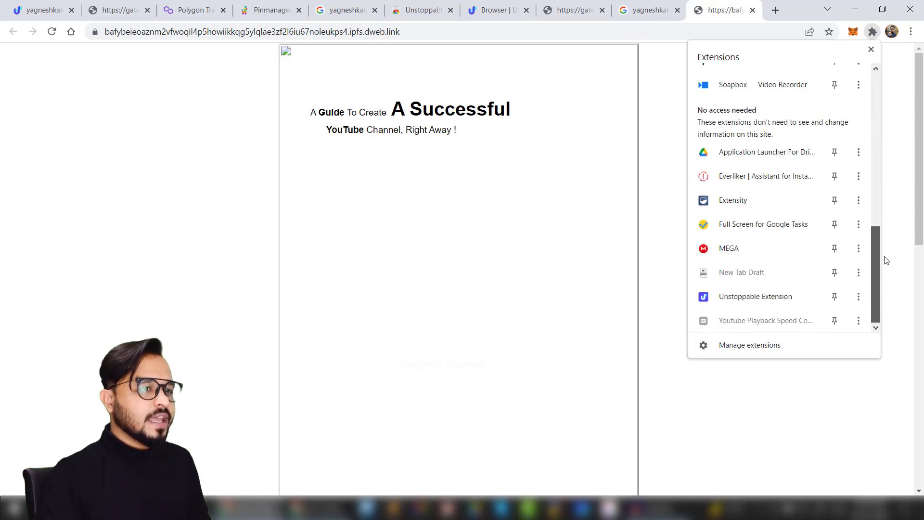
pyautogui.click(765, 297)
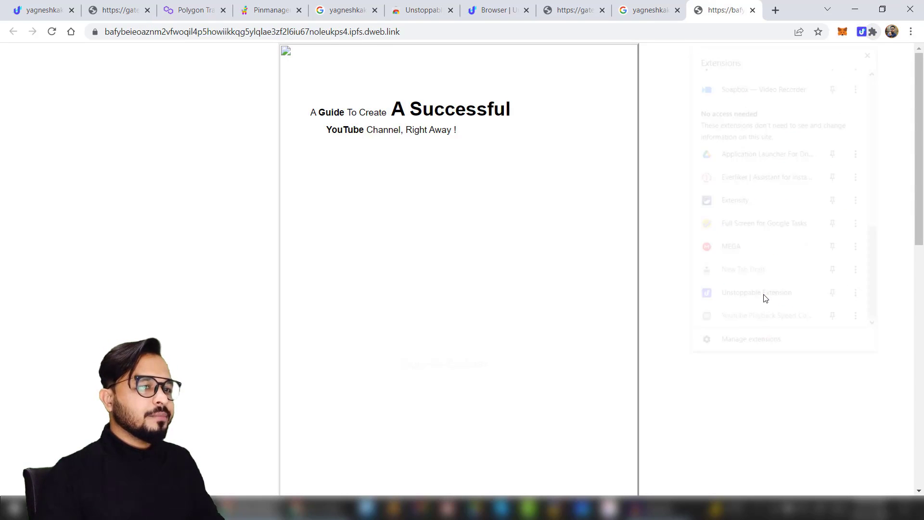
# Step: Keep 'Download Files via' set to Directly from IPFS network, then close the panel and IPFS tab
pyautogui.click(853, 32)
pyautogui.click(847, 132)
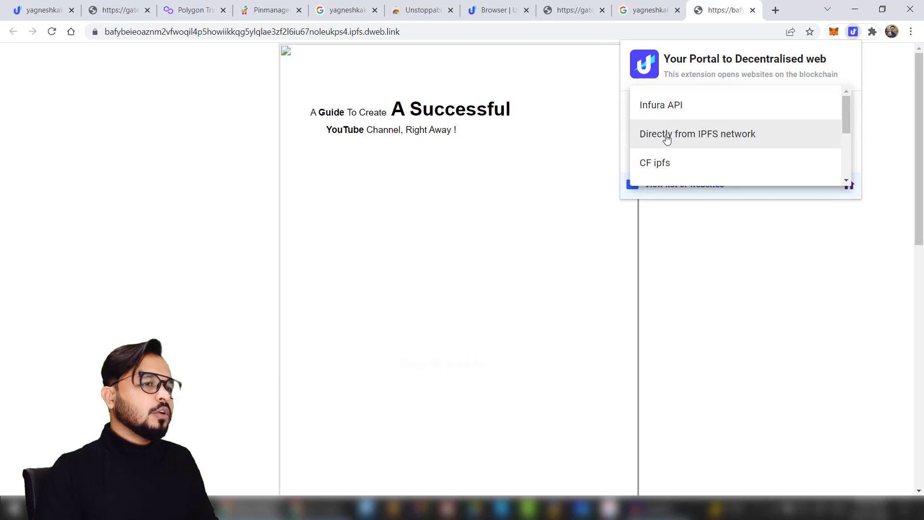
pyautogui.click(698, 68)
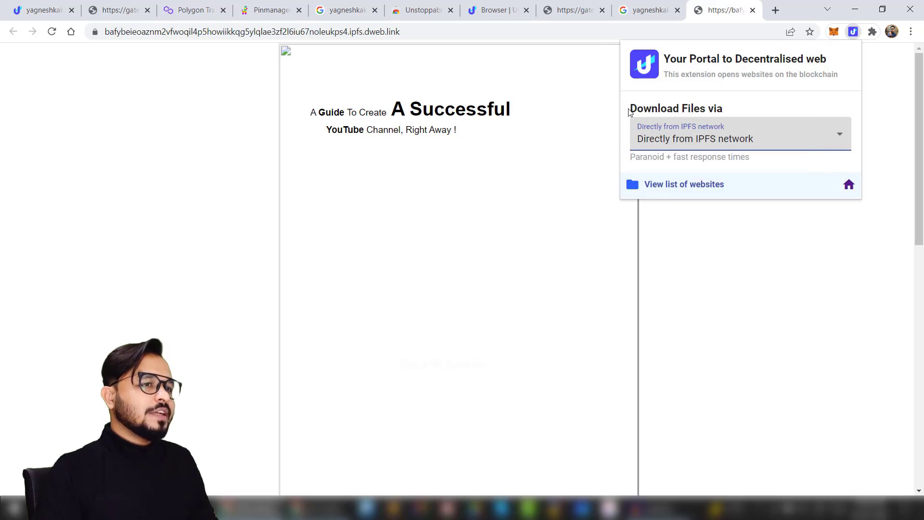
pyautogui.click(835, 140)
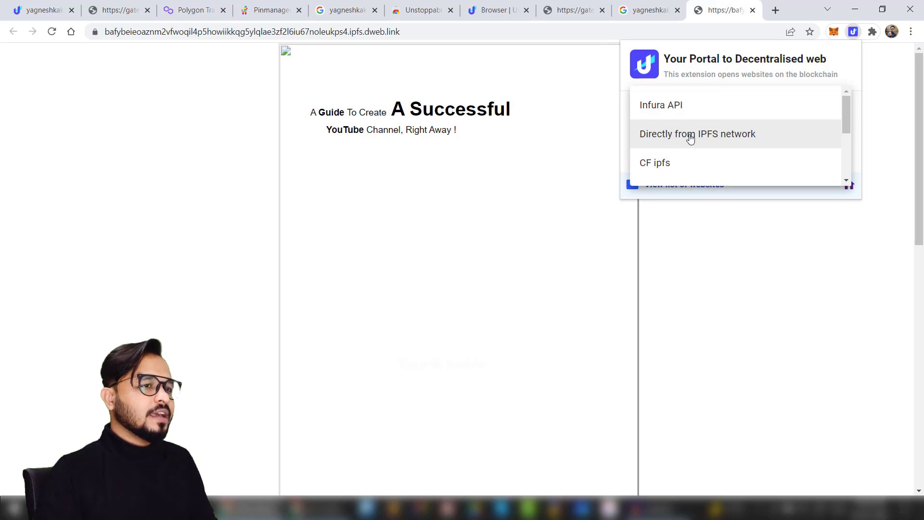
pyautogui.click(741, 138)
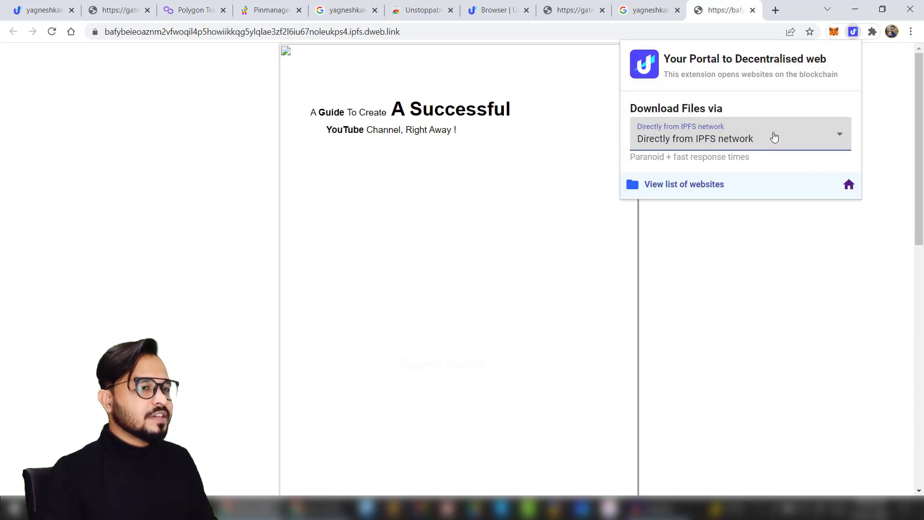
pyautogui.click(732, 10)
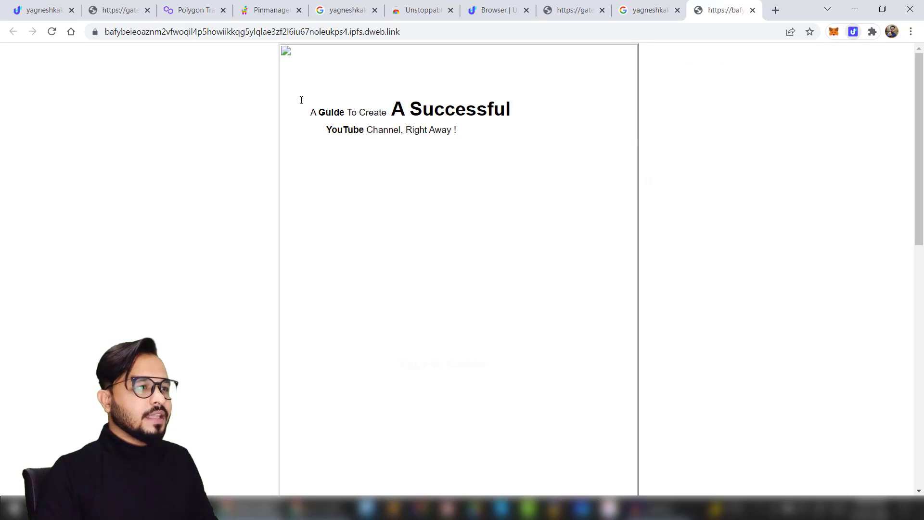
pyautogui.click(753, 10)
pyautogui.click(752, 10)
pyautogui.click(775, 10)
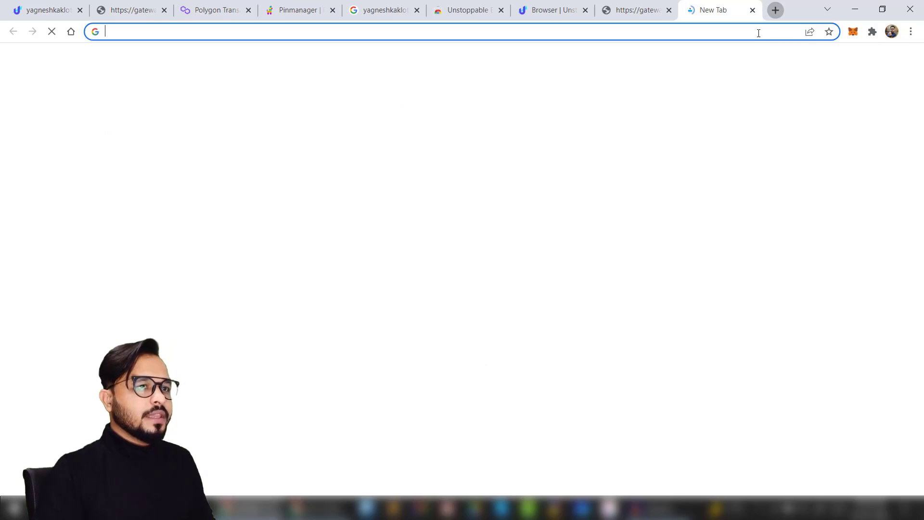
pyautogui.write('yagnesh')
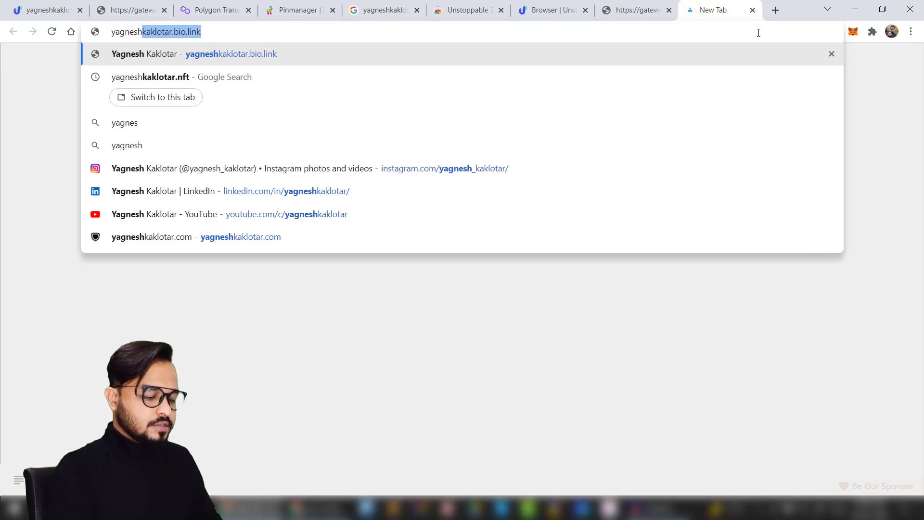
pyautogui.write('kaklotar.n')
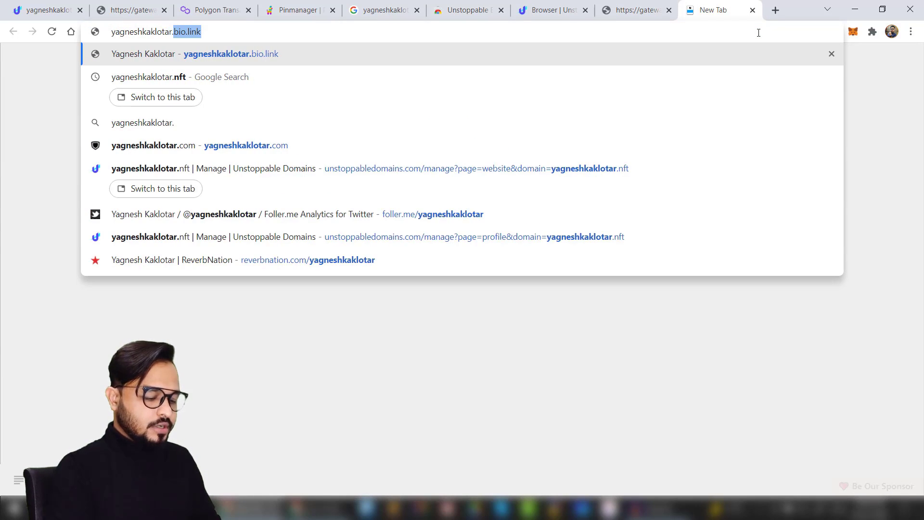
pyautogui.write('ft')
pyautogui.press('Return')
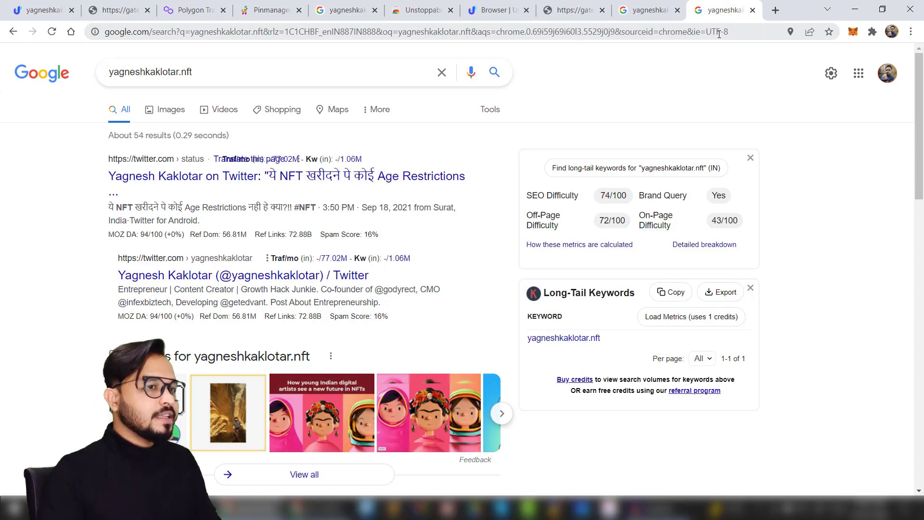
pyautogui.click(718, 33)
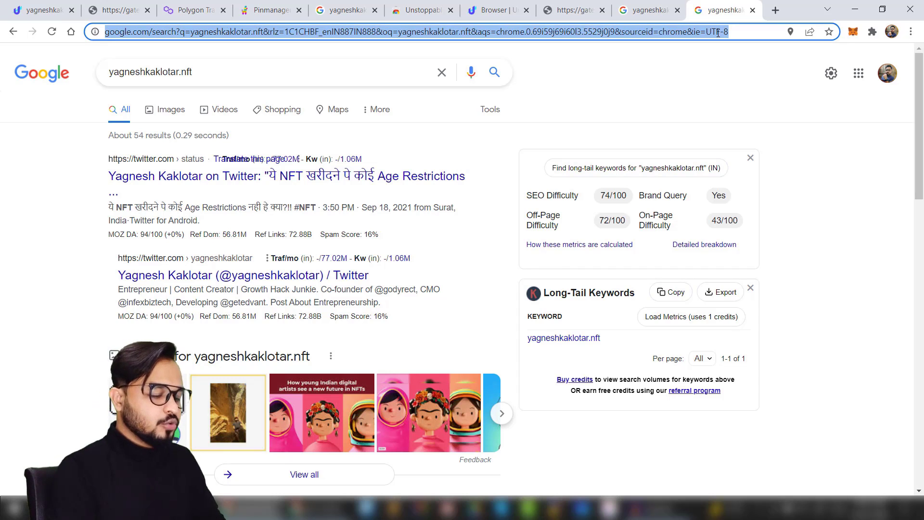
pyautogui.write('yagneshy')
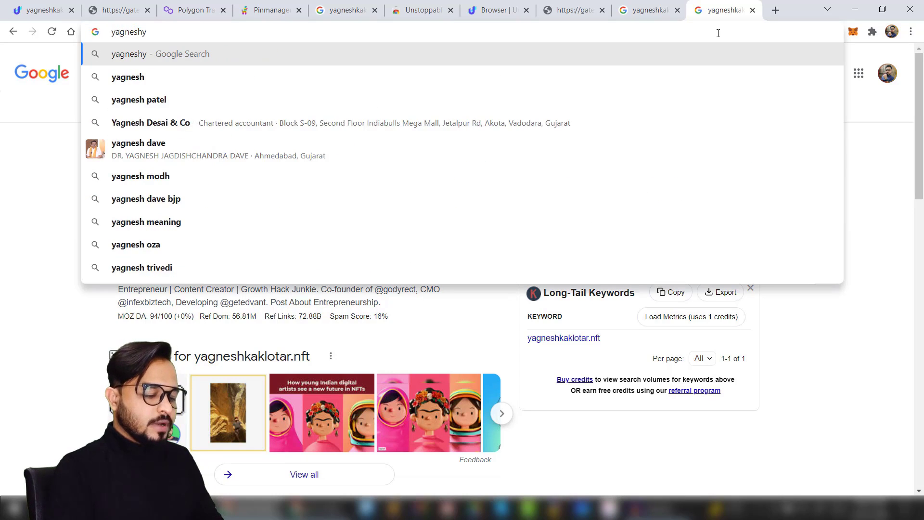
pyautogui.press('BackSpace')
pyautogui.write('kakl')
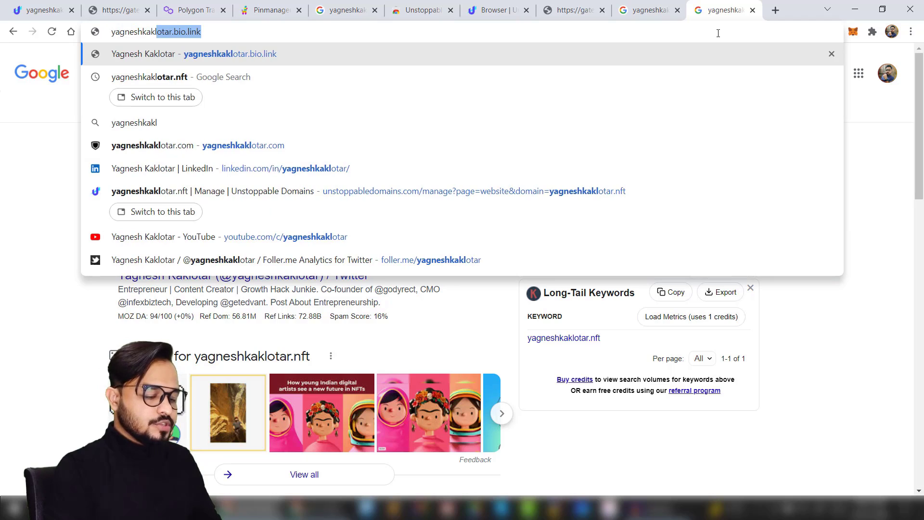
pyautogui.write('otar.nft')
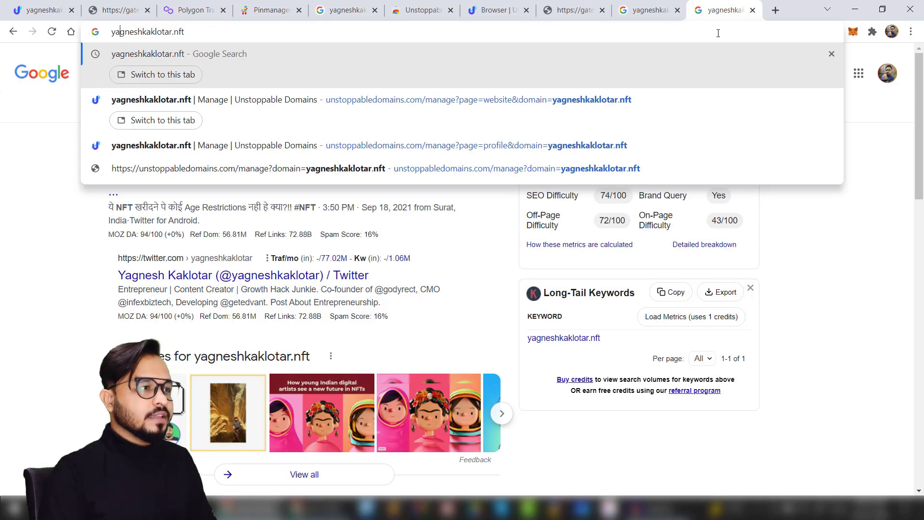
pyautogui.write('http://')
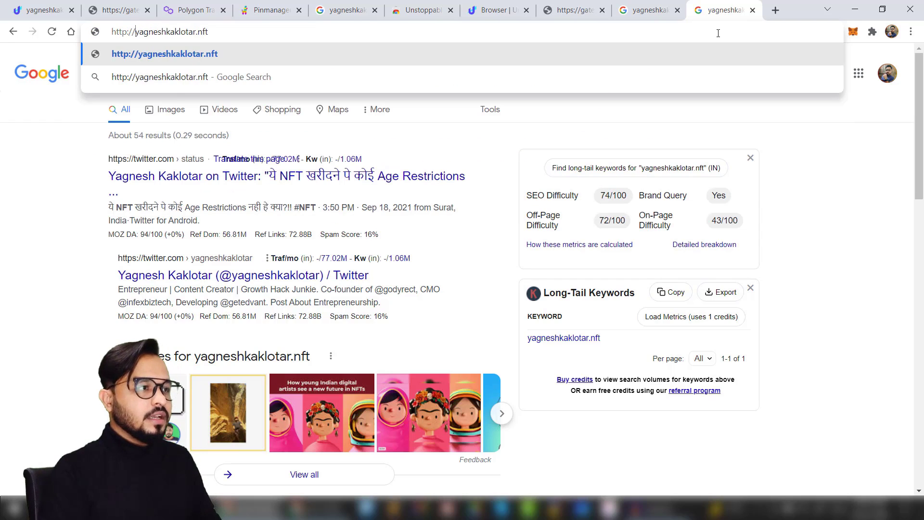
pyautogui.press('Return')
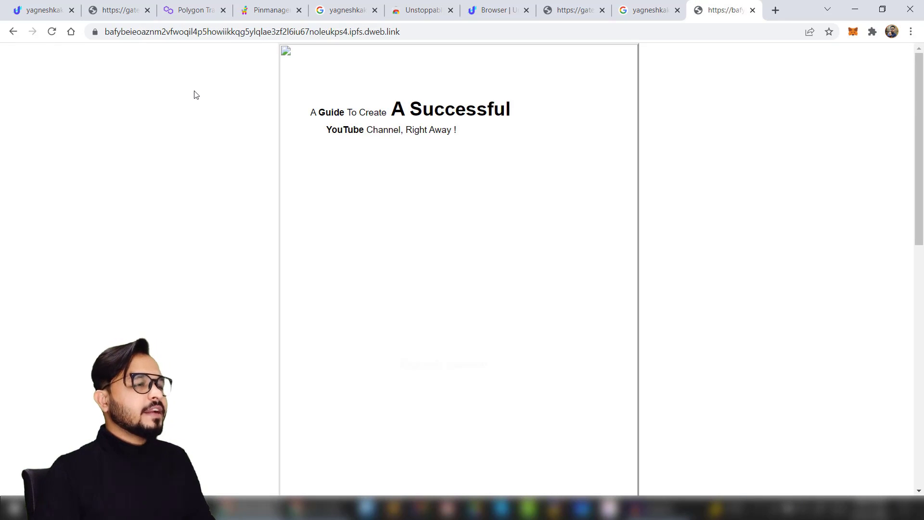
# Step: Scroll the guide page down to its eBook/Paperback Links section
pyautogui.click(364, 31)
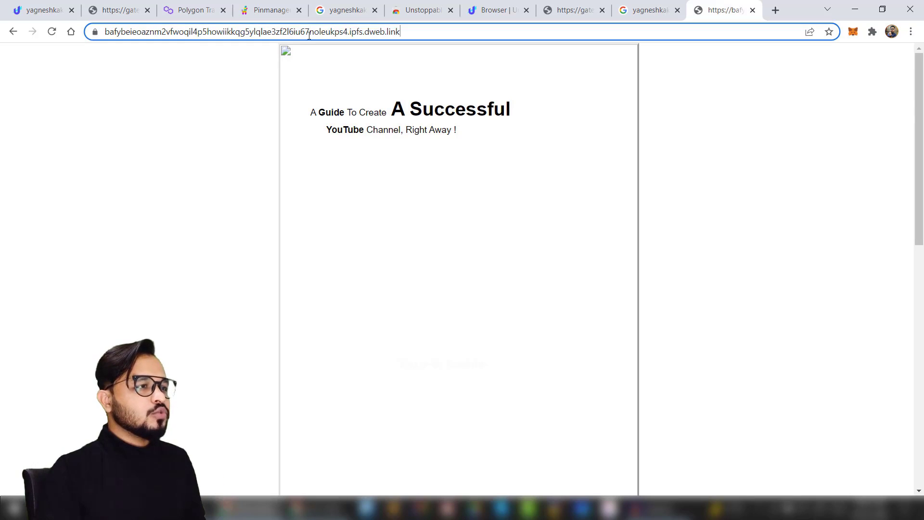
pyautogui.click(142, 100)
pyautogui.moveTo(921, 179); pyautogui.dragTo(922, 160)
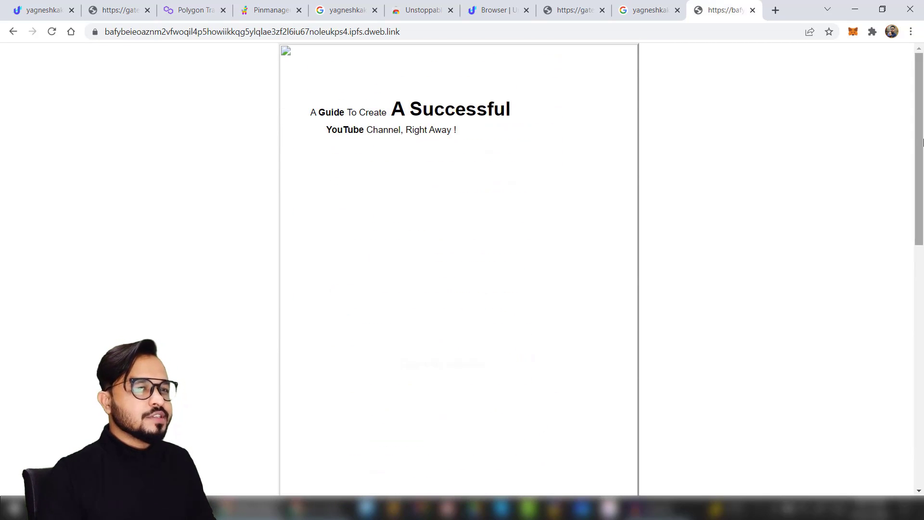
pyautogui.scroll(-1, 923, 75)
pyautogui.scroll(1, 922, 74)
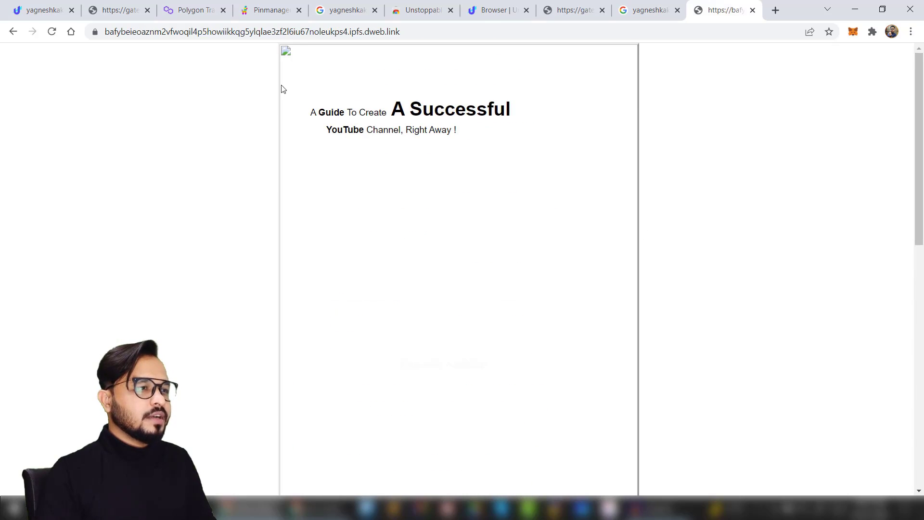
pyautogui.scroll(-7, 320, 116)
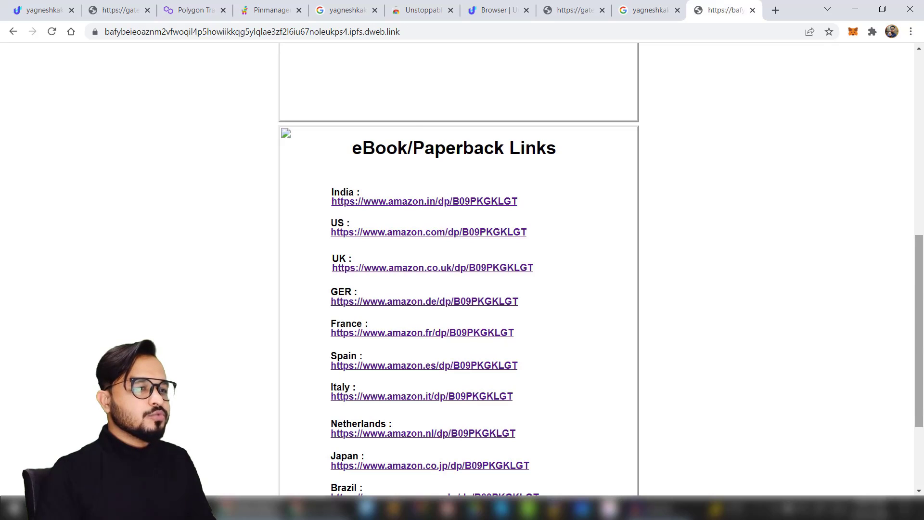
pyautogui.scroll(-3, 922, 363)
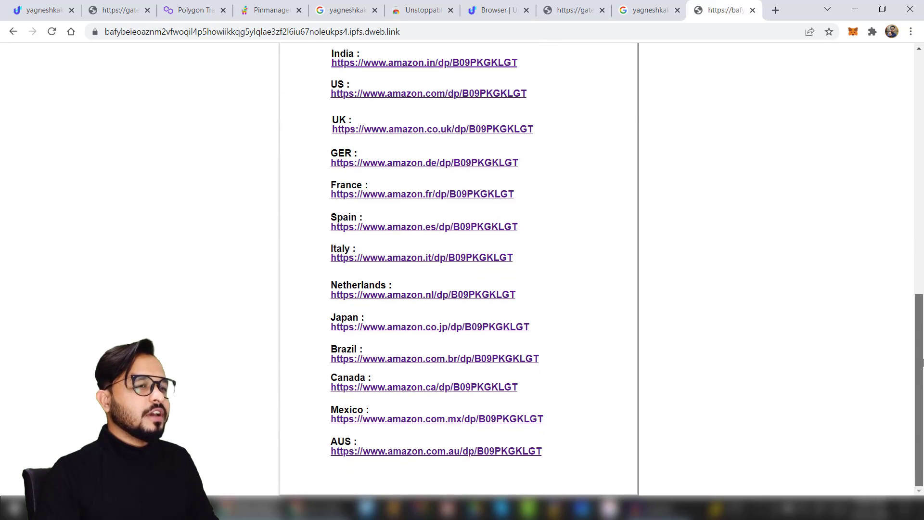
pyautogui.scroll(1, 839, 278)
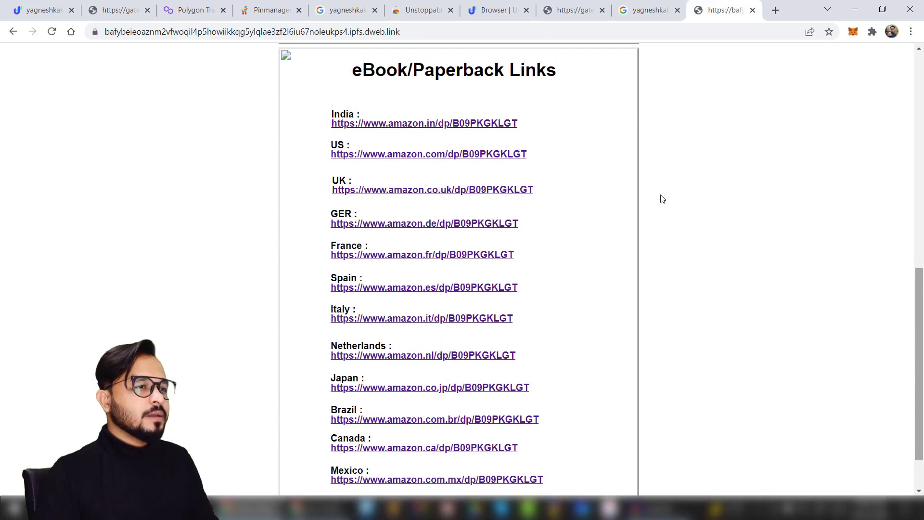
pyautogui.click(485, 153)
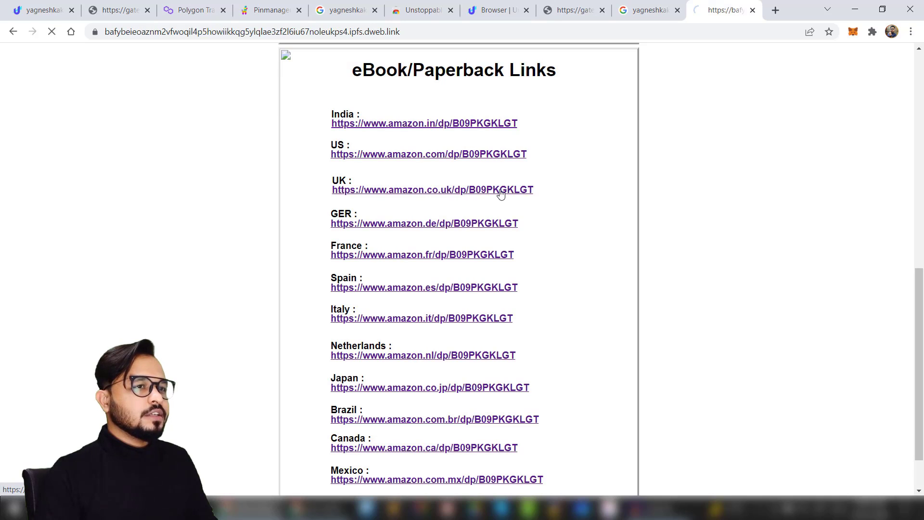
pyautogui.click(13, 31)
pyautogui.click(403, 29)
pyautogui.write('http:')
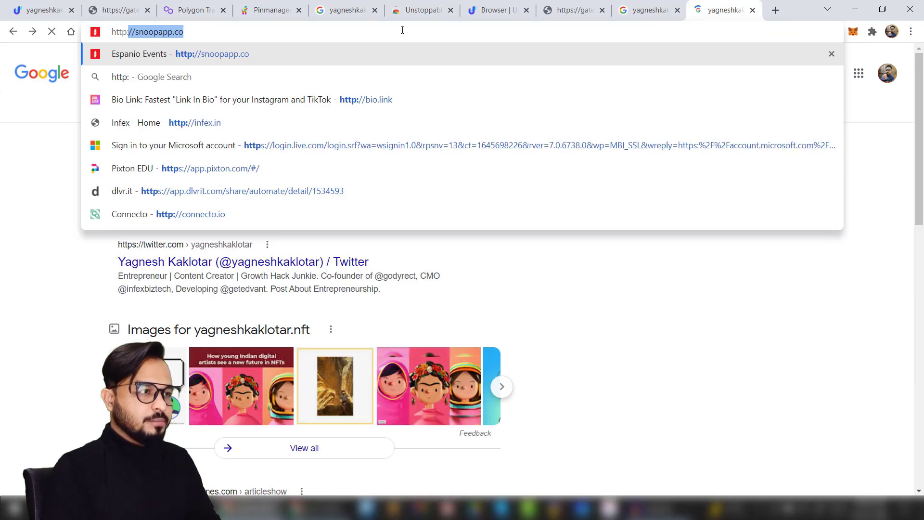
pyautogui.write('//yagneshkaklotar')
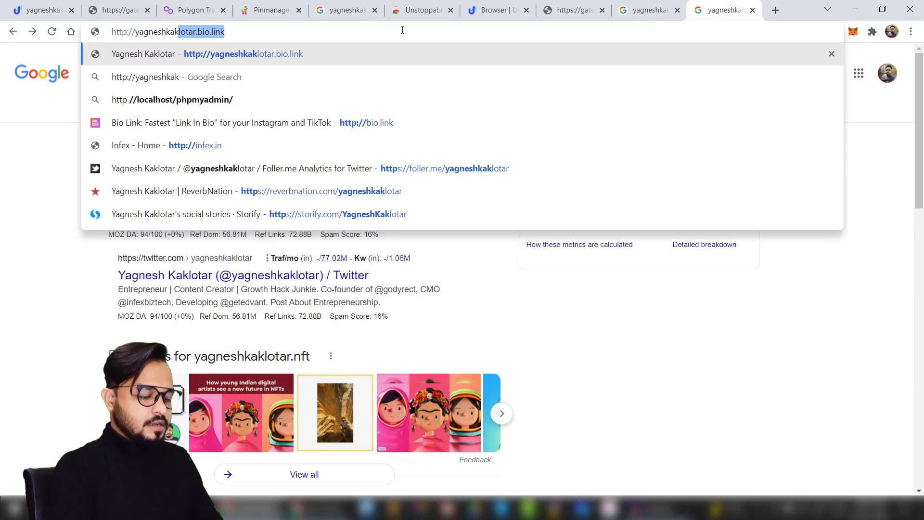
pyautogui.write('nft')
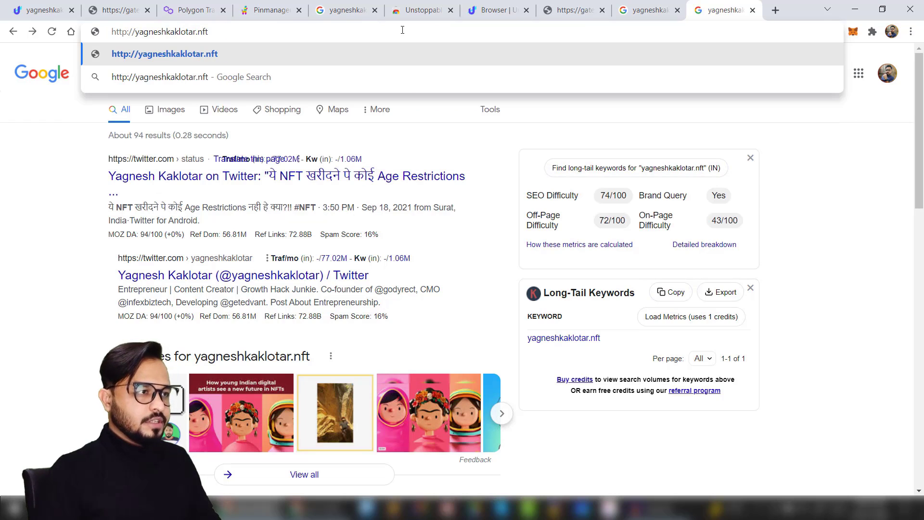
pyautogui.press('Return')
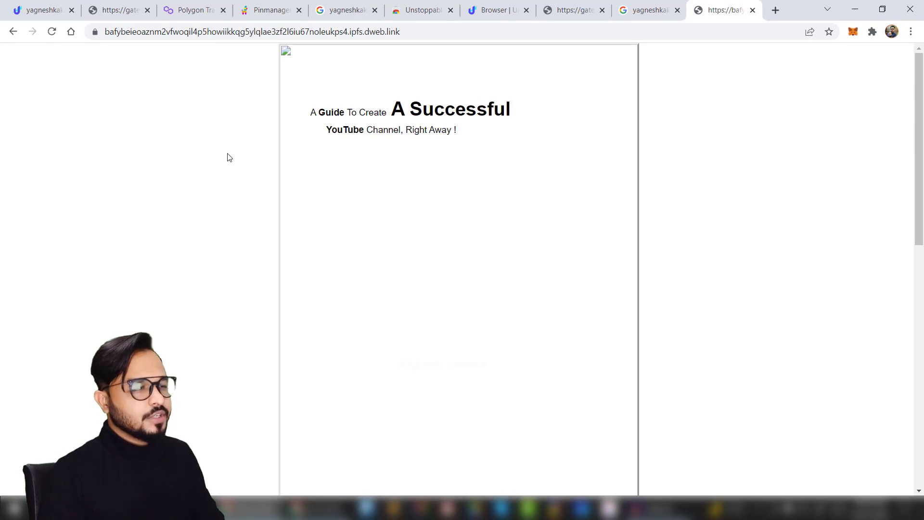
pyautogui.moveTo(919, 146); pyautogui.dragTo(919, 85)
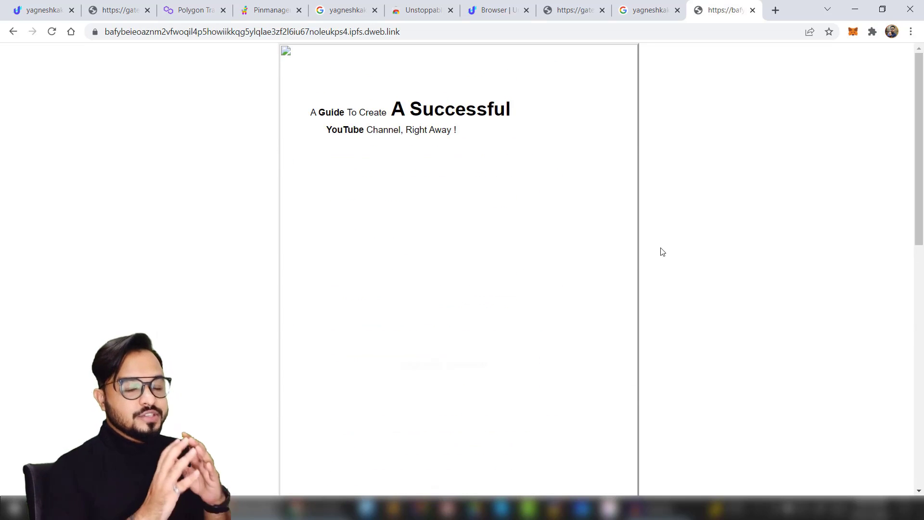